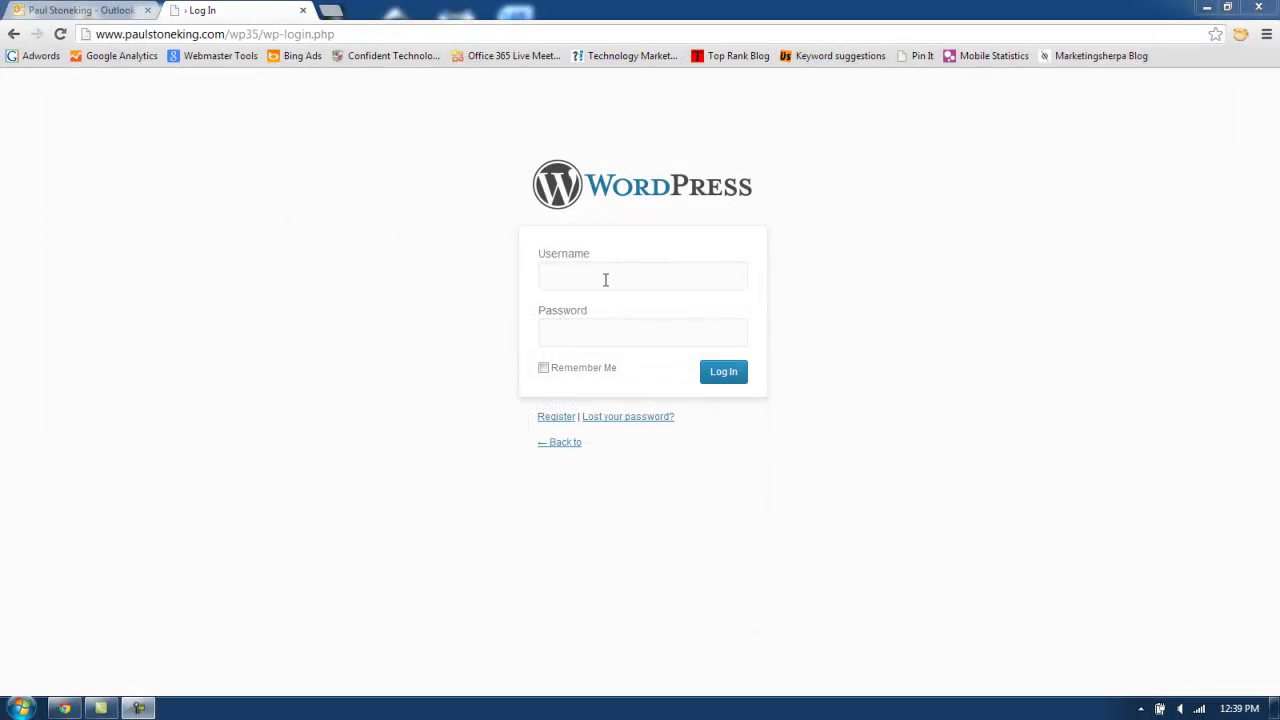
Log in to the WordPress admin with username 'admin' and the account password.
left_click(605, 280)
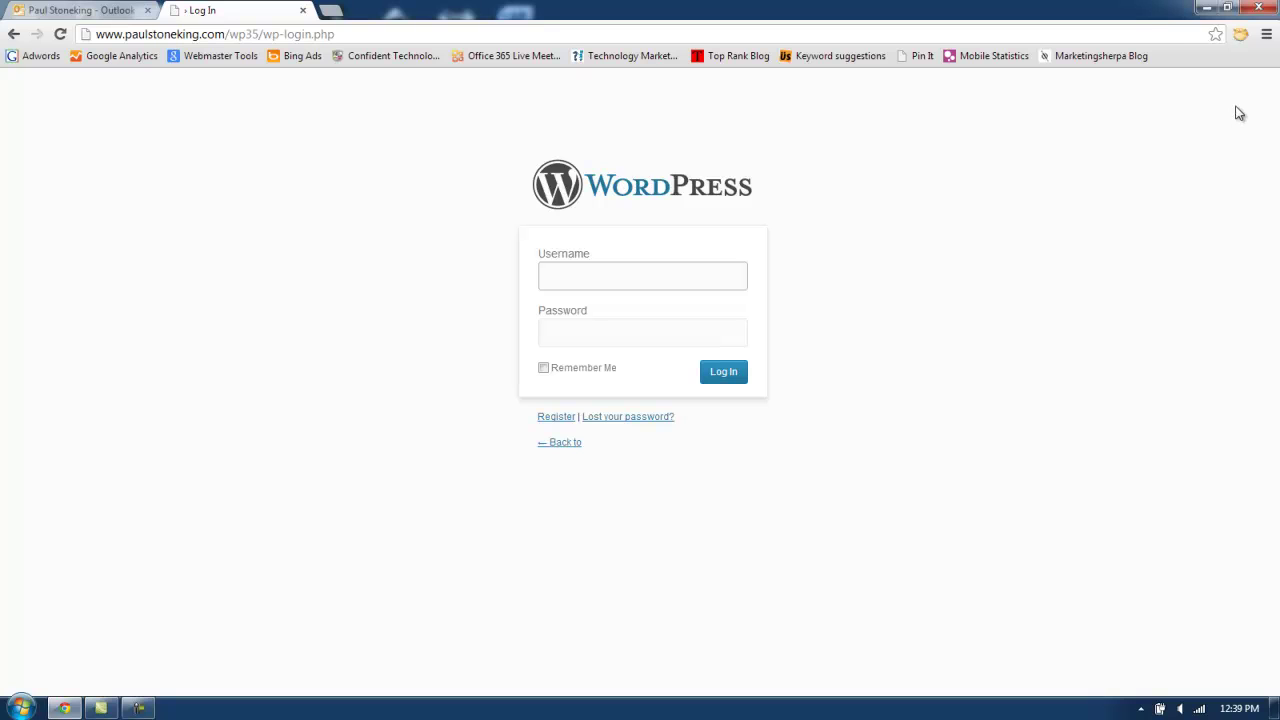
type("admin")
key("Tab")
key("ctrl+v")
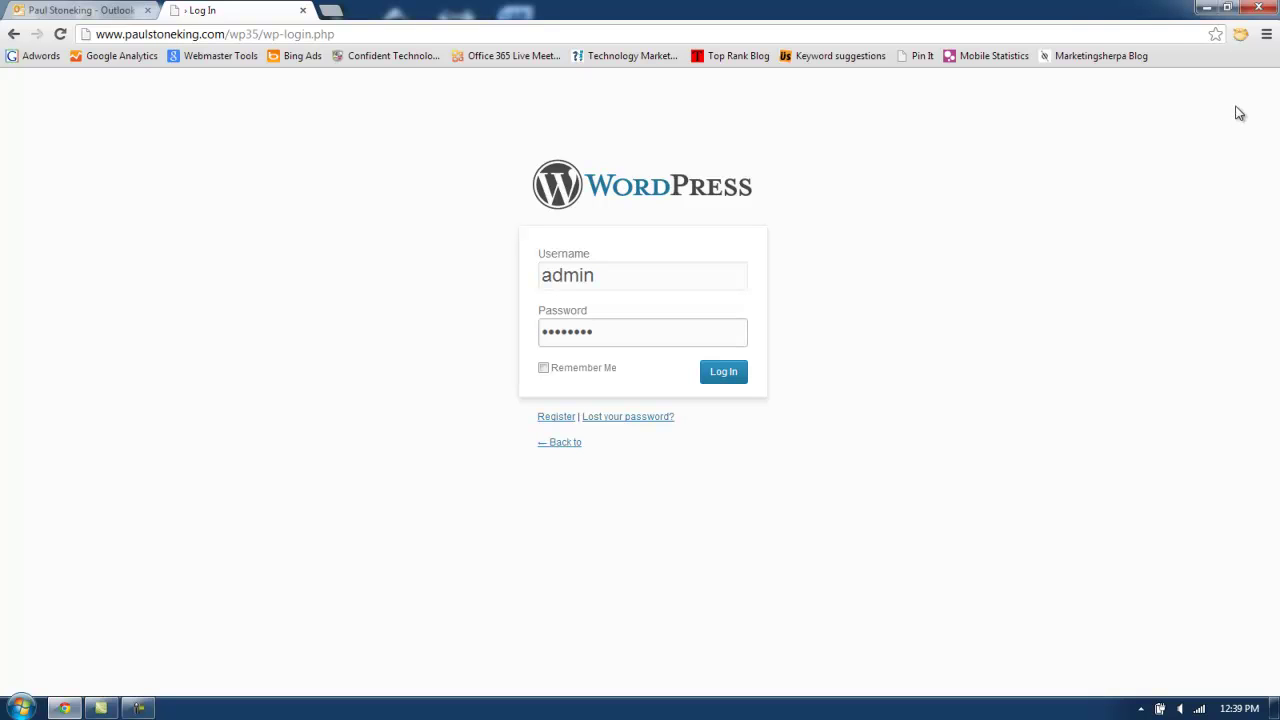
left_click(734, 374)
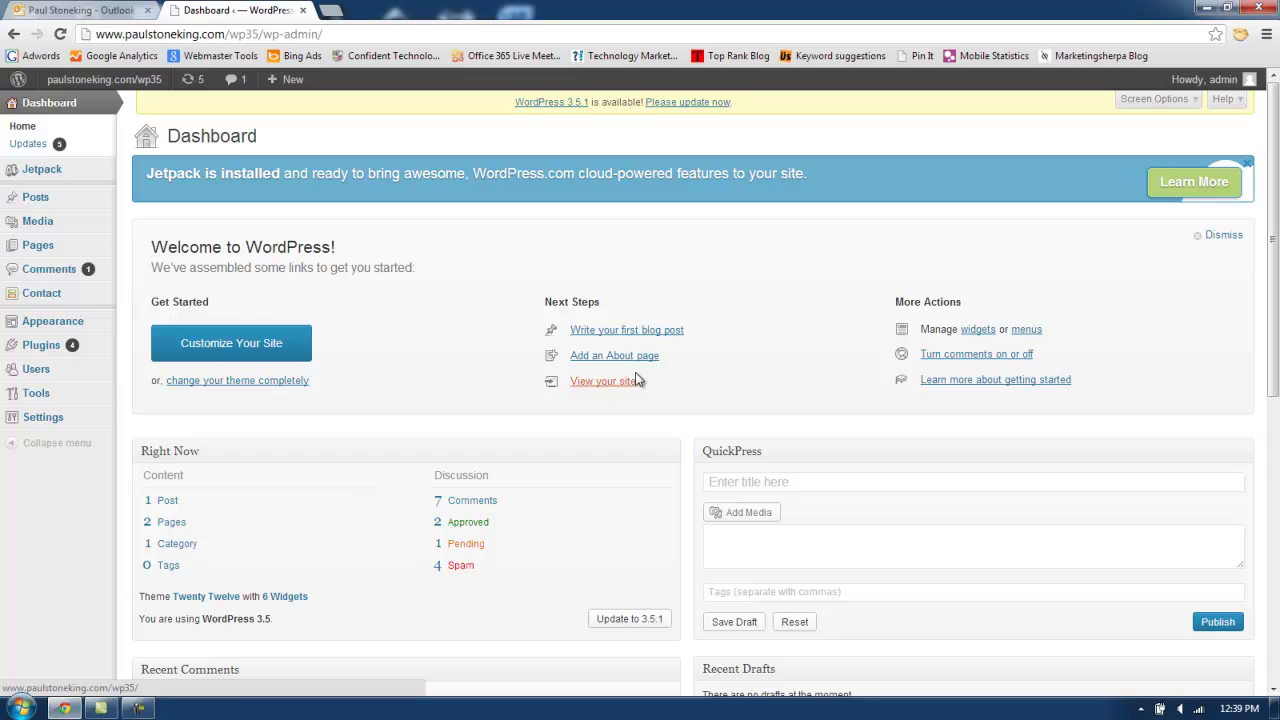
Go to Plugins > Installed Plugins in the admin menu.
mouse_move(57, 356)
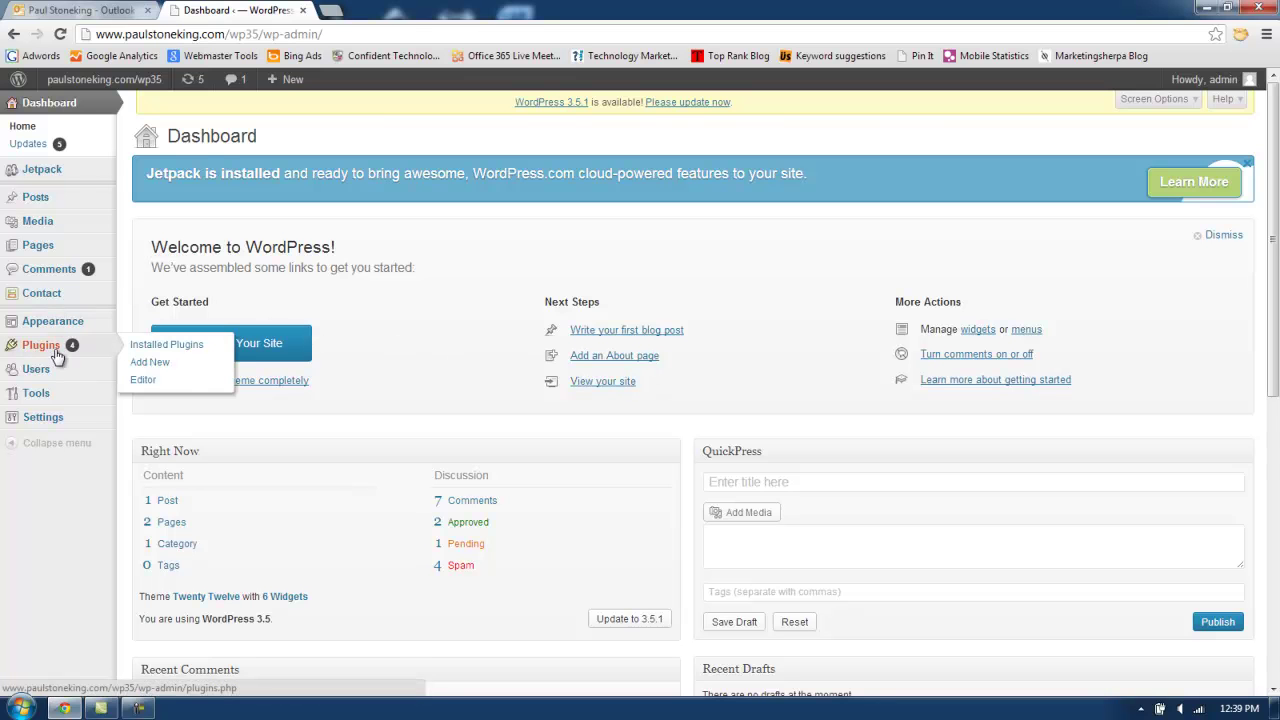
left_click(163, 348)
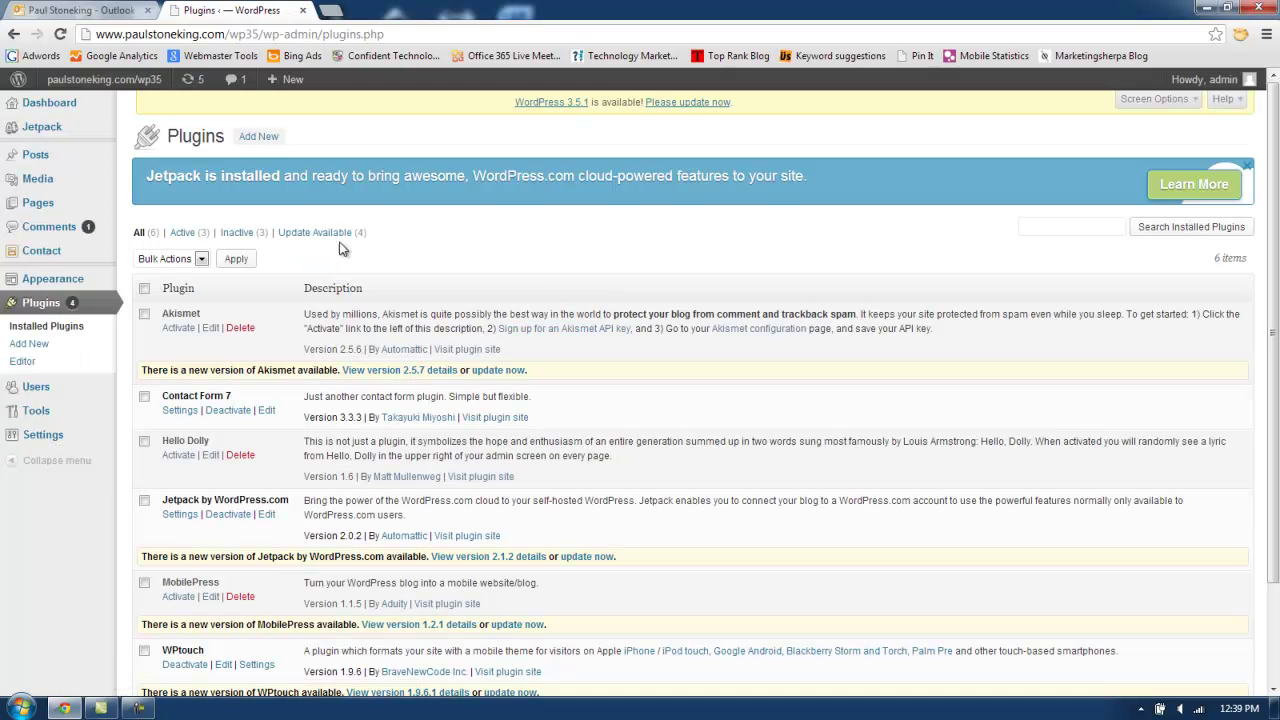
Search Add New plugins for 'Confident CAPTCHA'.
left_click(266, 139)
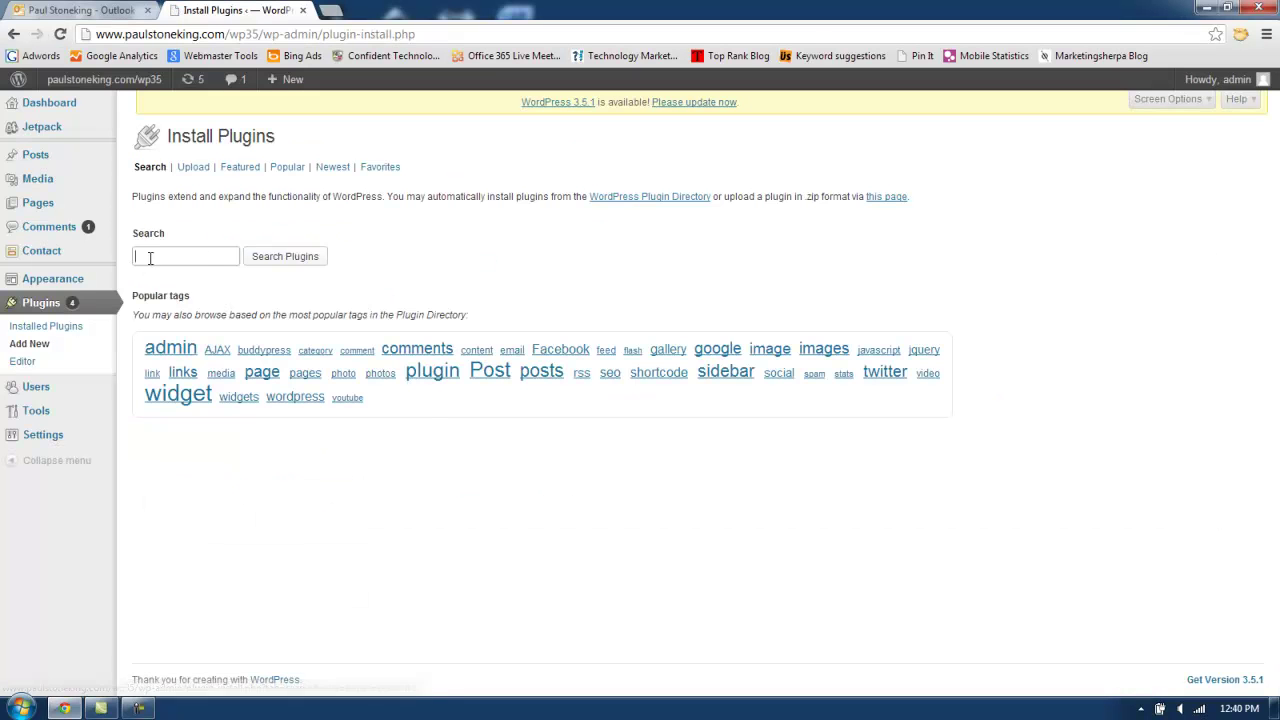
type("Confident CAPTCHA")
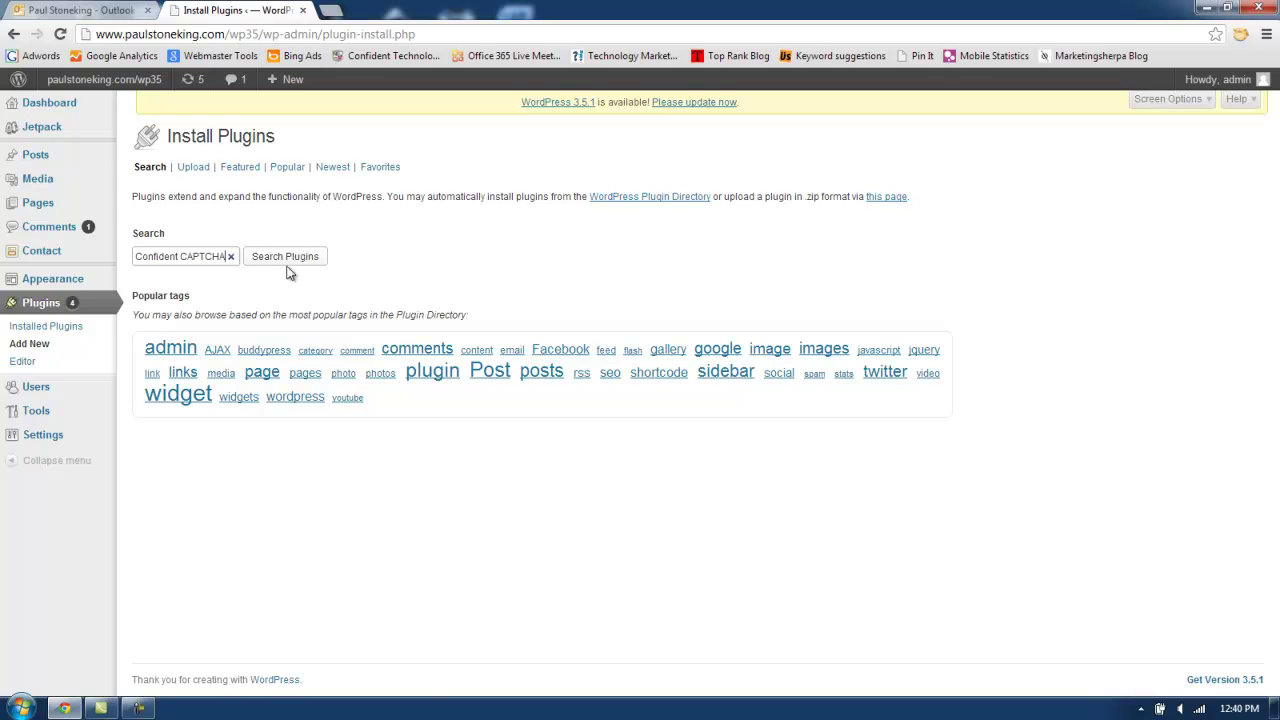
left_click(289, 263)
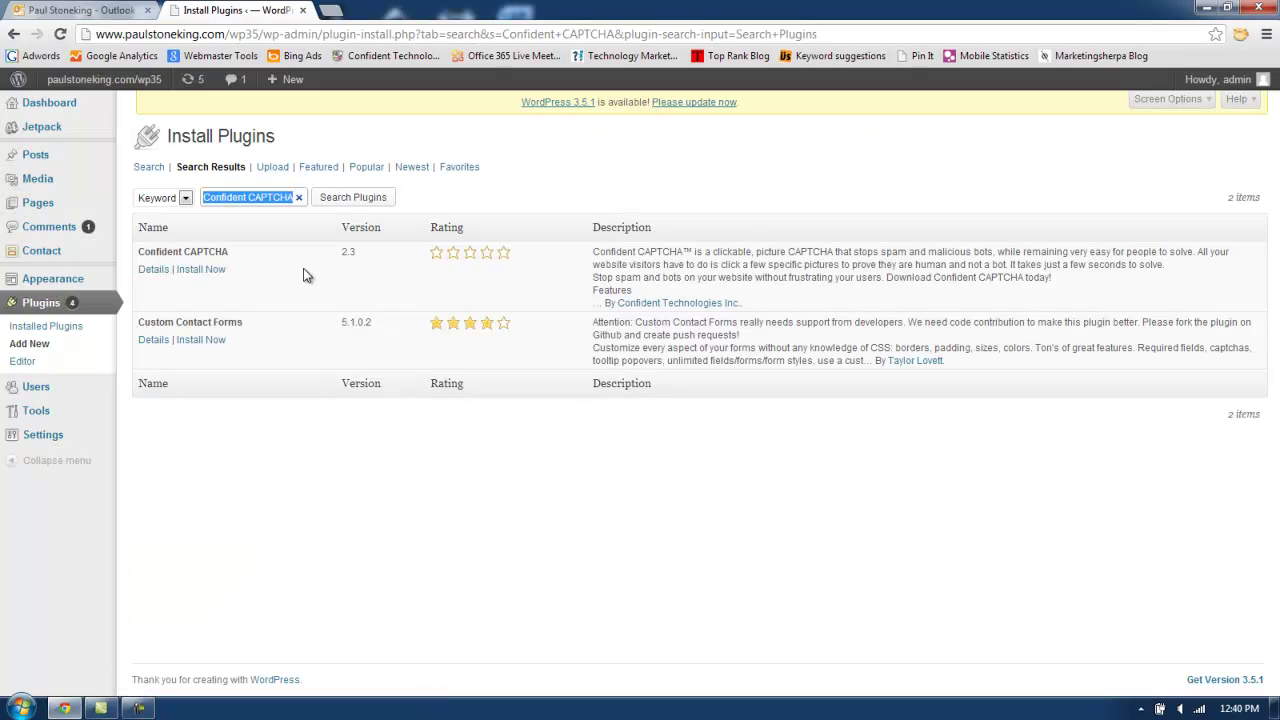
Install Confident CAPTCHA 2.3, confirm the install, and activate the plugin.
left_click(196, 272)
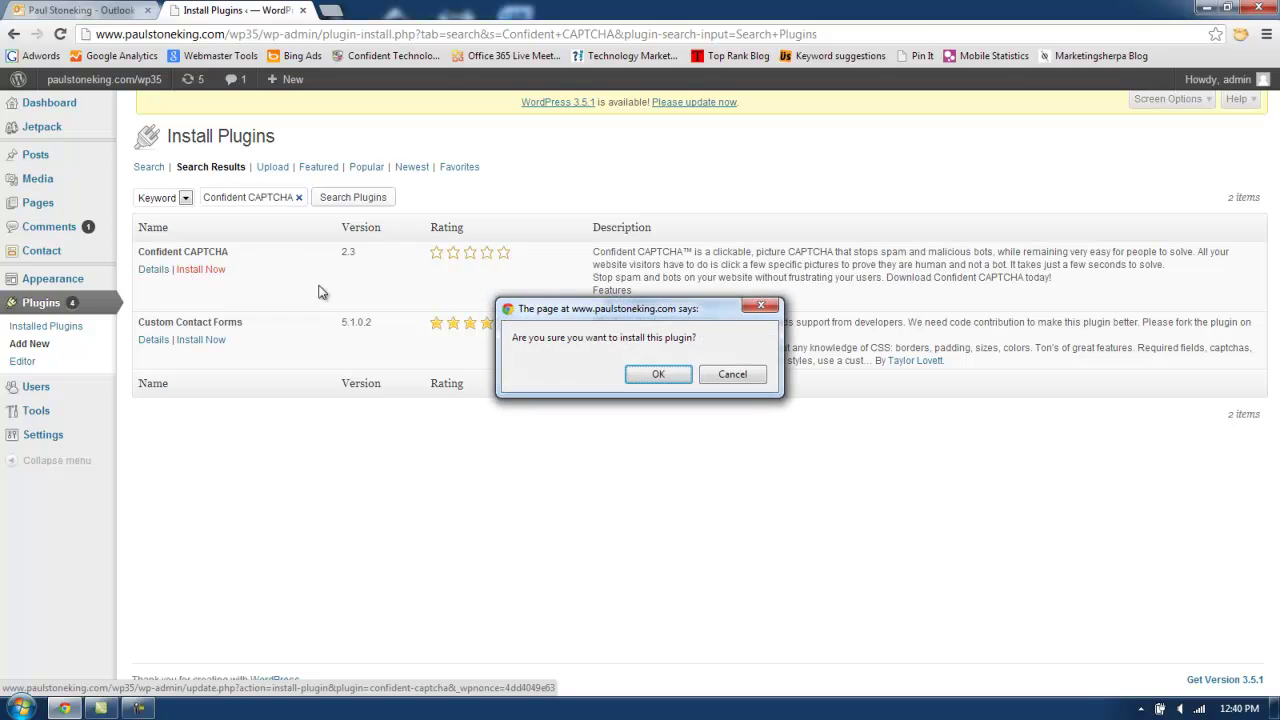
left_click(657, 374)
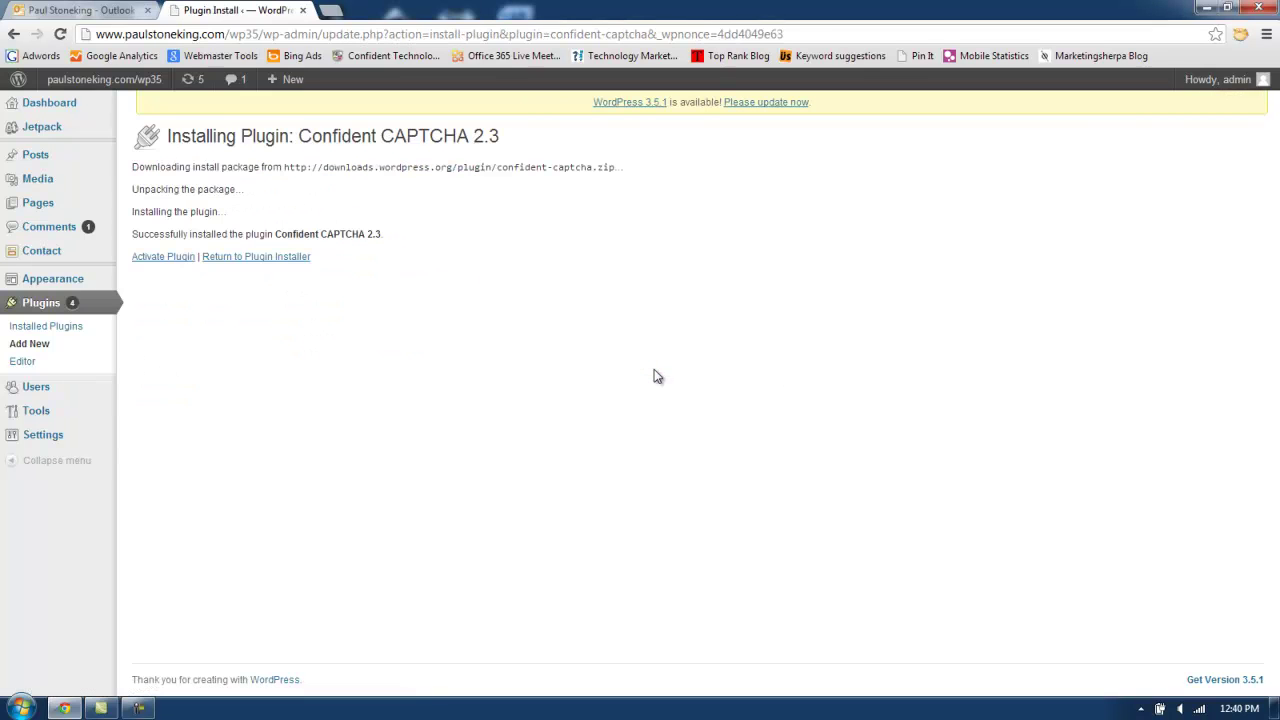
left_click(184, 260)
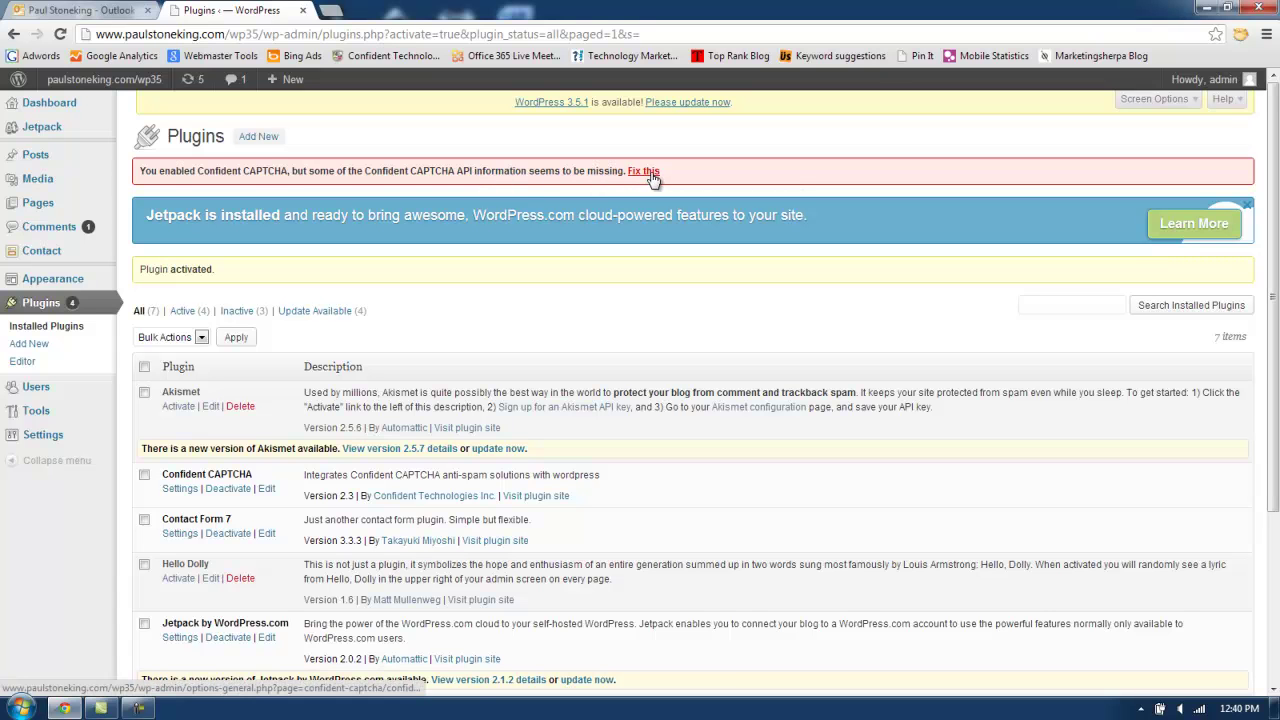
Follow the 'Fix this' link in the missing-API warning banner.
left_click(645, 172)
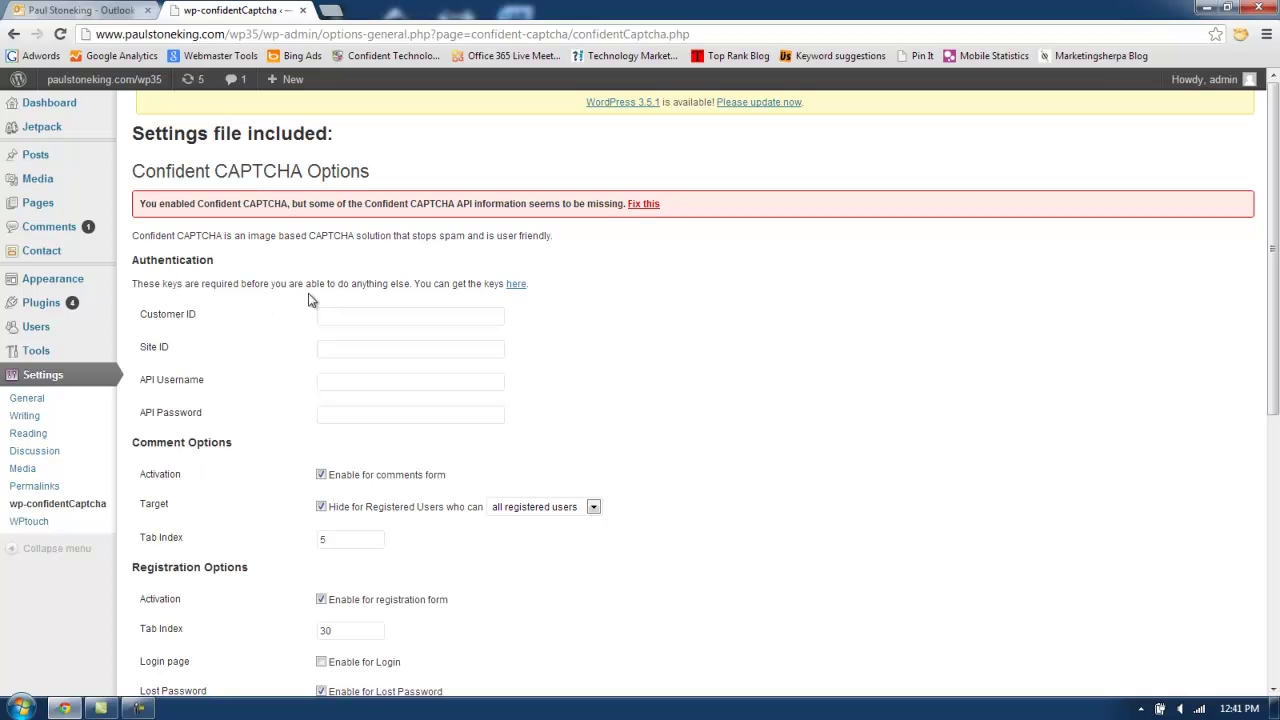
Open the API key sign-up page and enter first and last name, e-mail, and website URL.
left_click(518, 287)
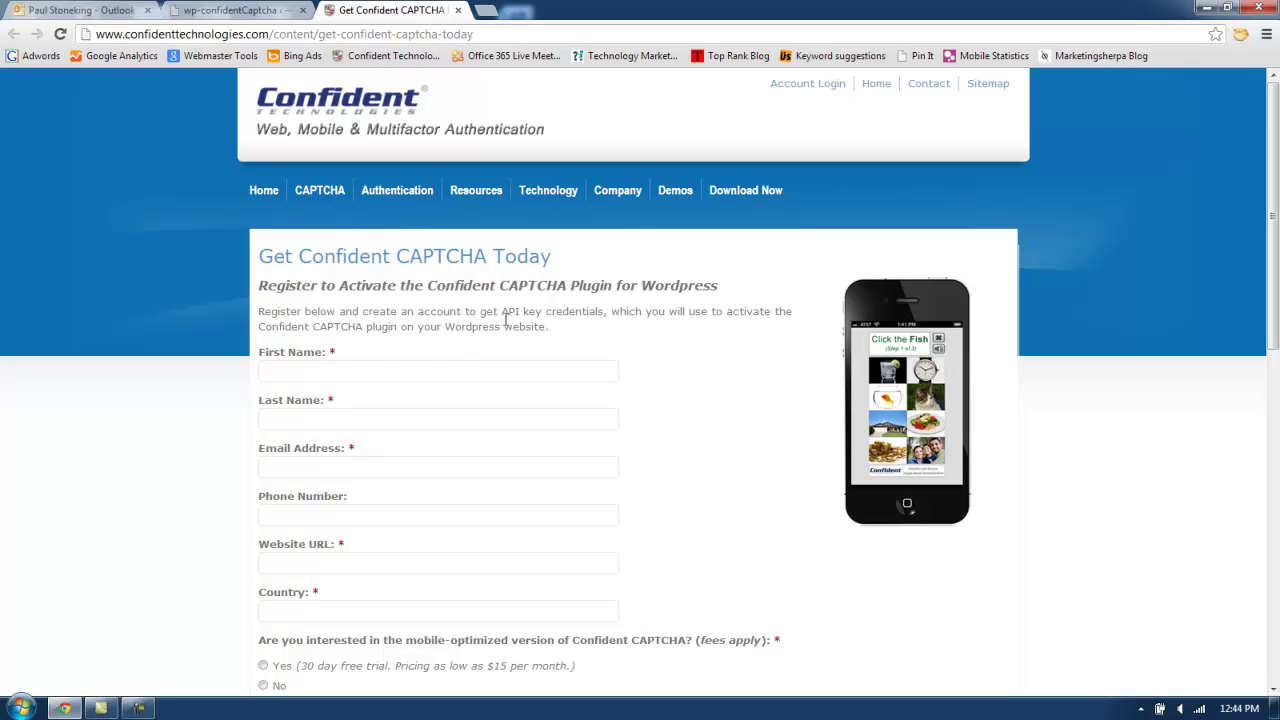
scroll(486, 285, "down", 2)
left_click(316, 210)
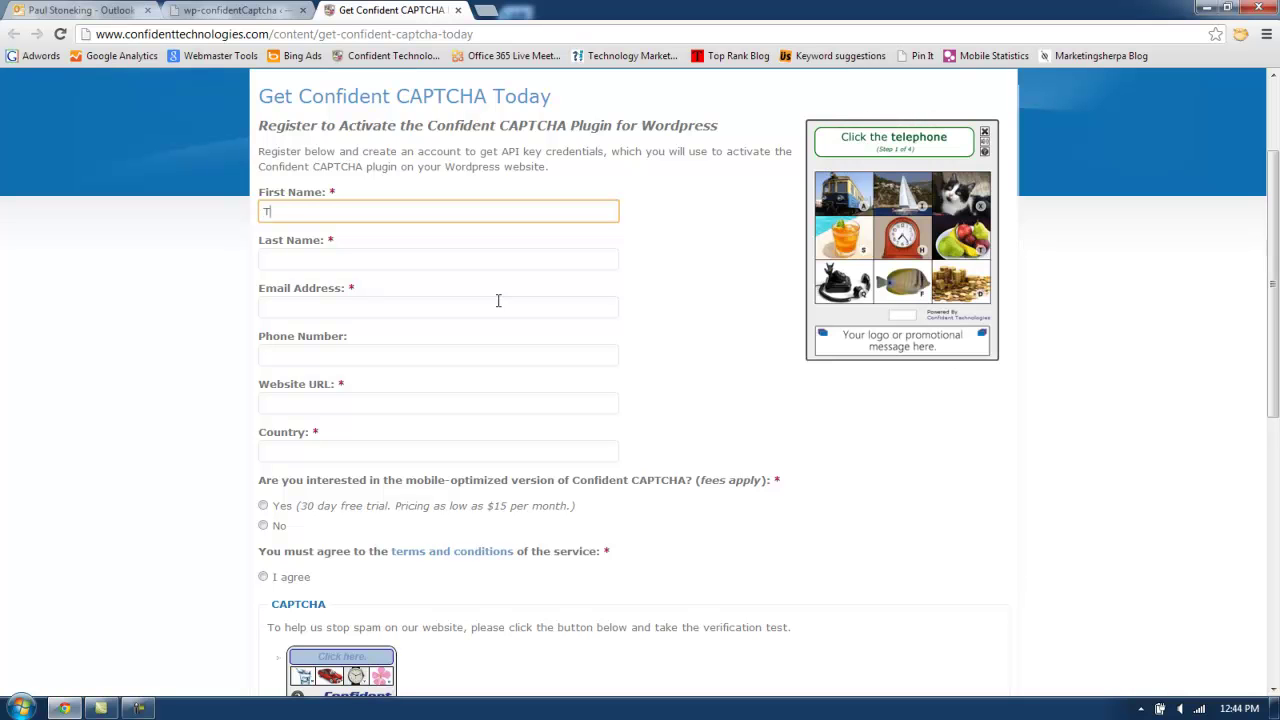
key("Tab")
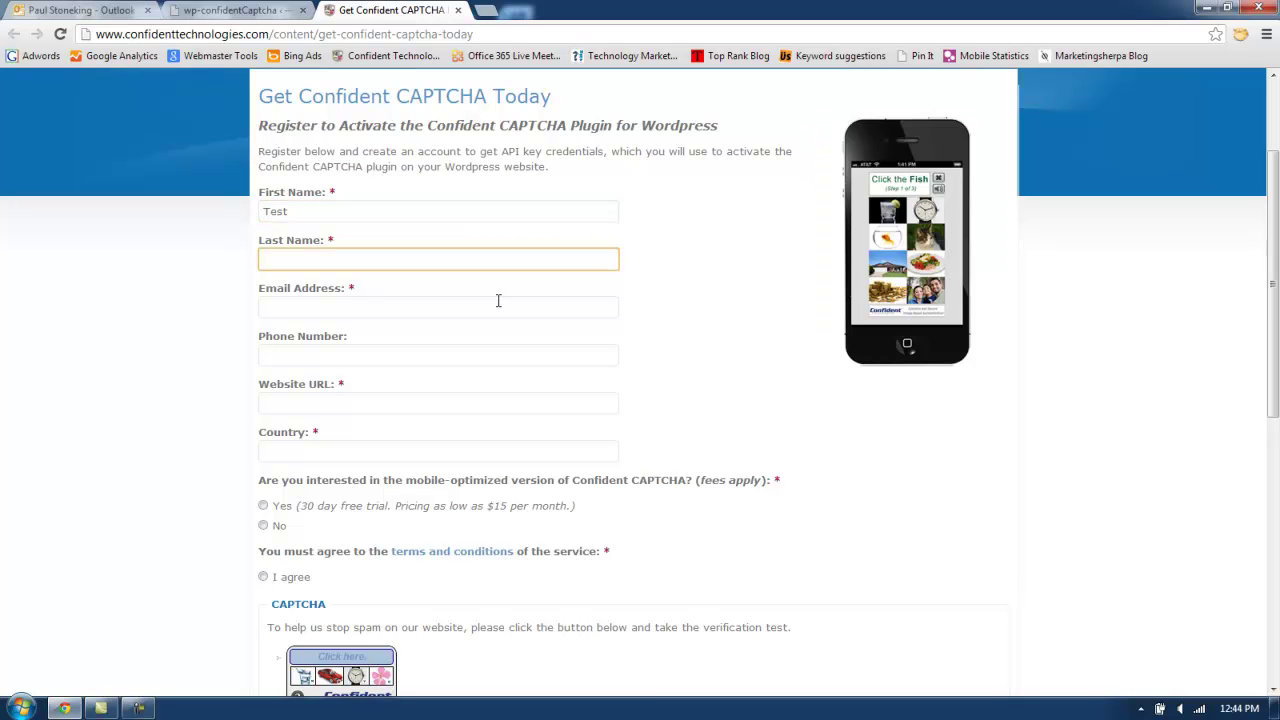
type("Wordpress")
key("Tab")
type("test")
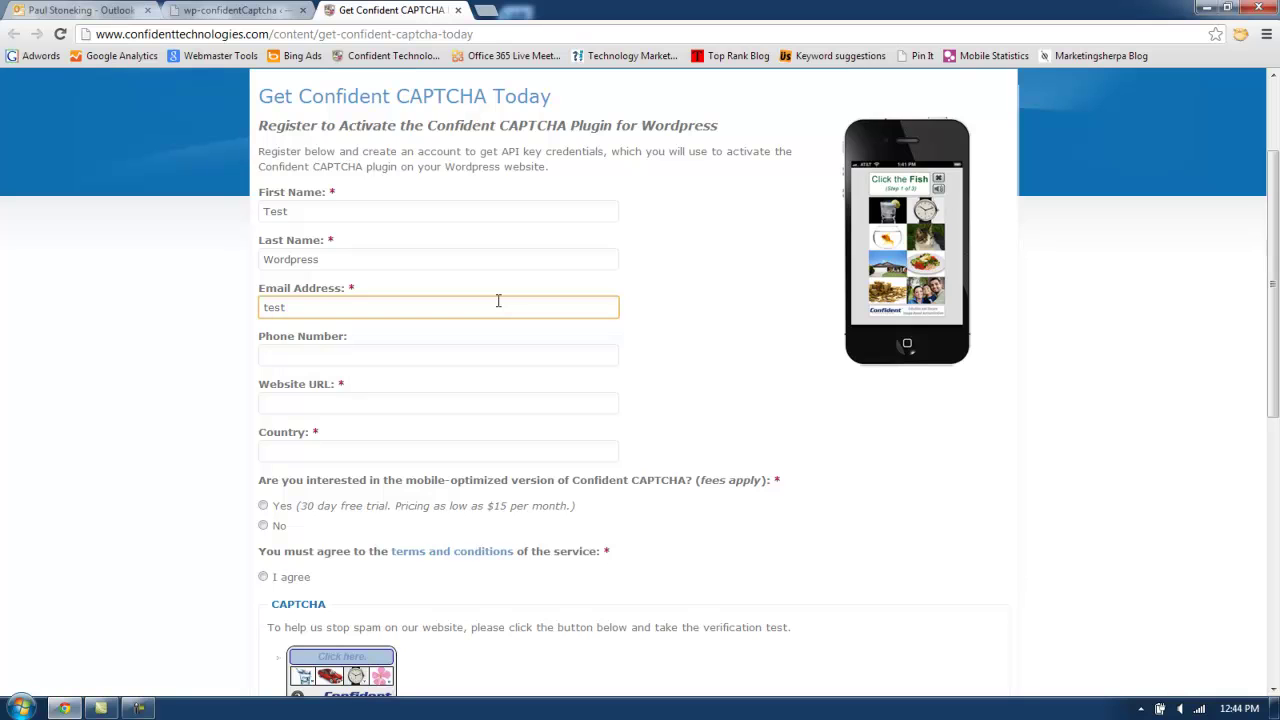
type("@w")
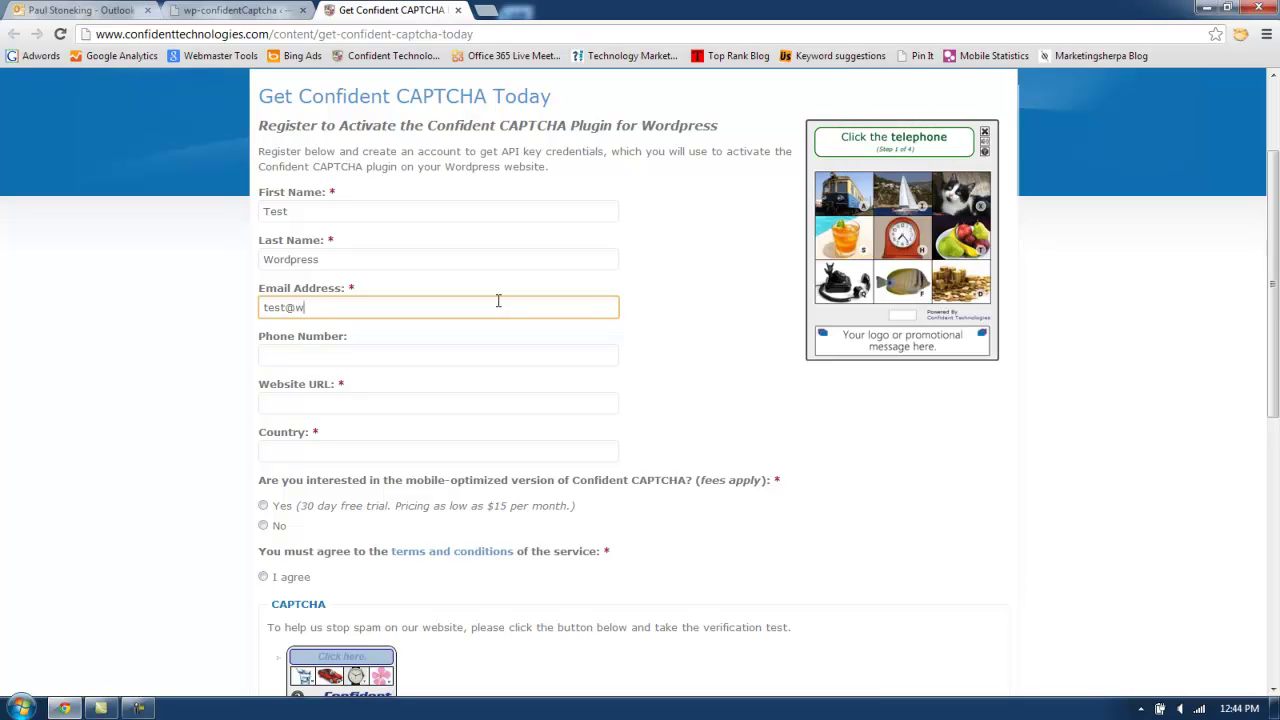
type("ordpress.com")
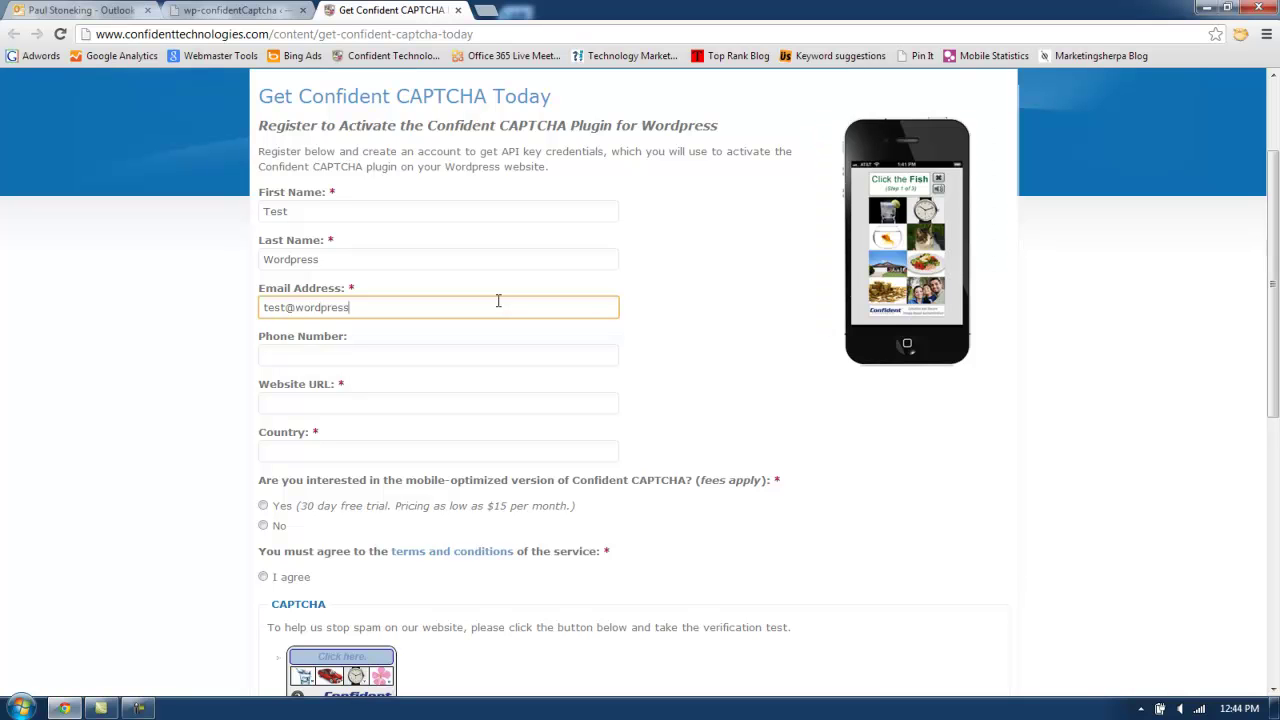
key("Tab")
key("Tab")
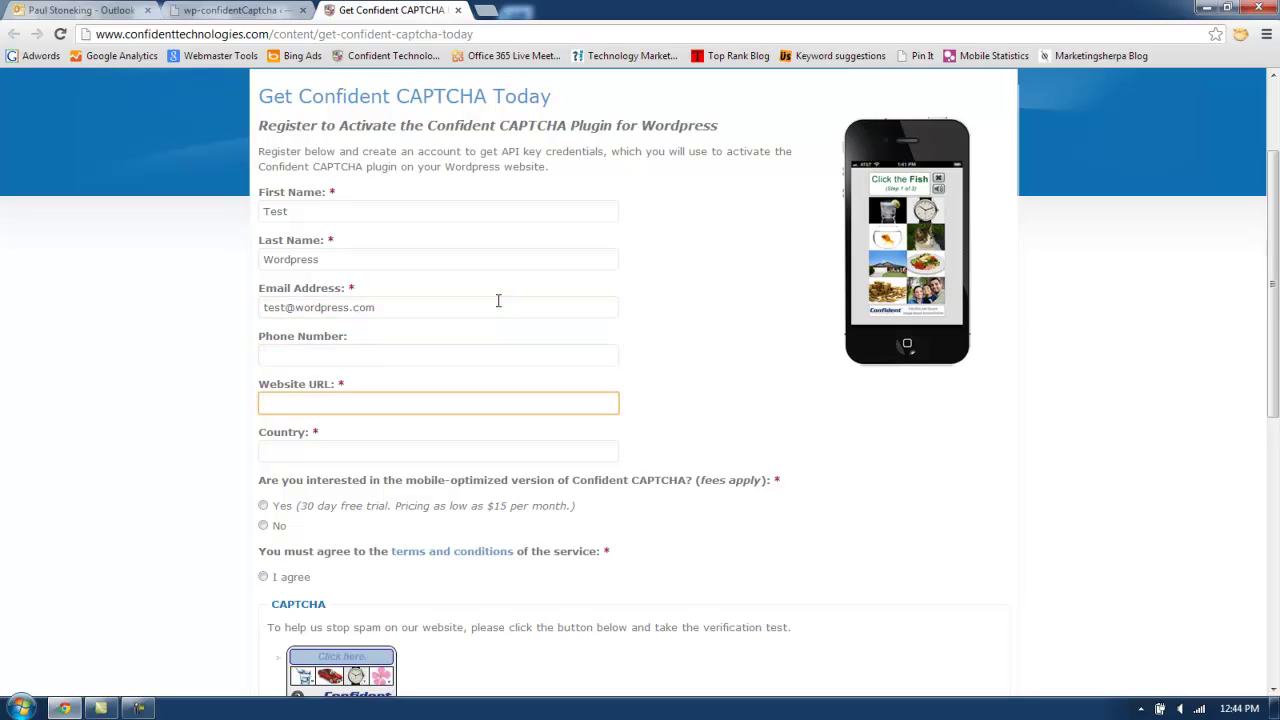
type("paulstonek")
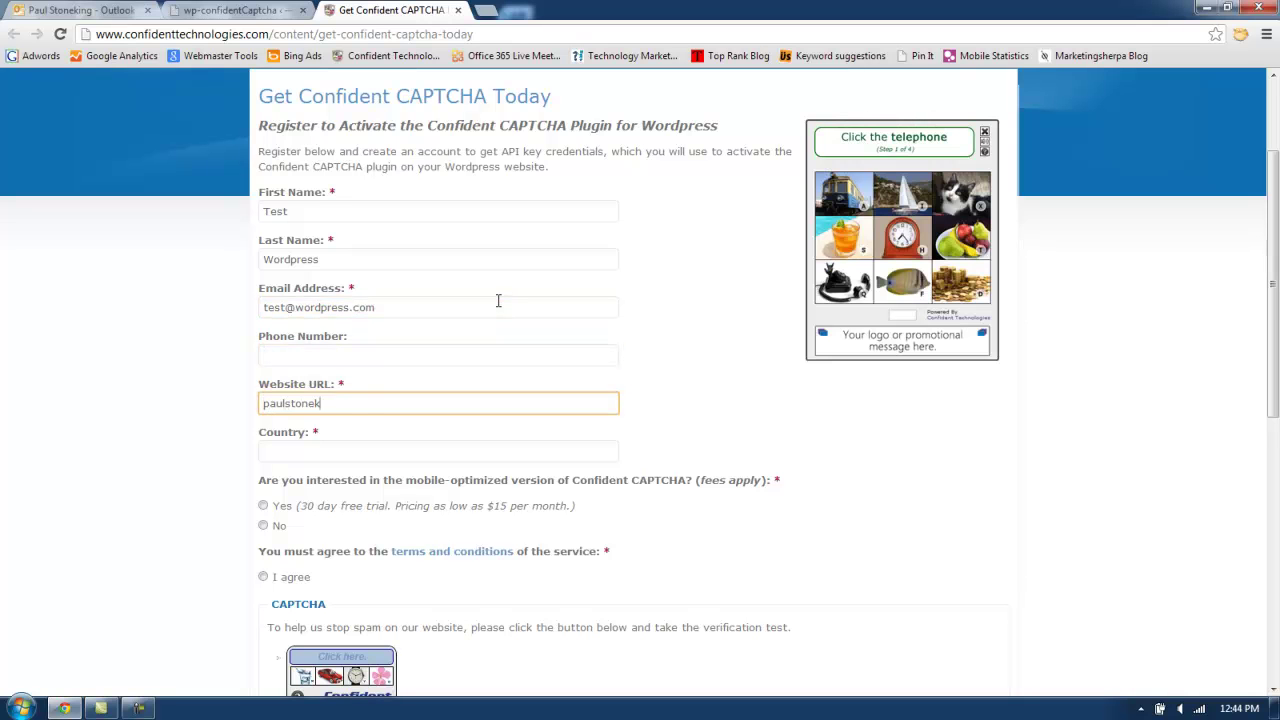
type("ing.com/wp3")
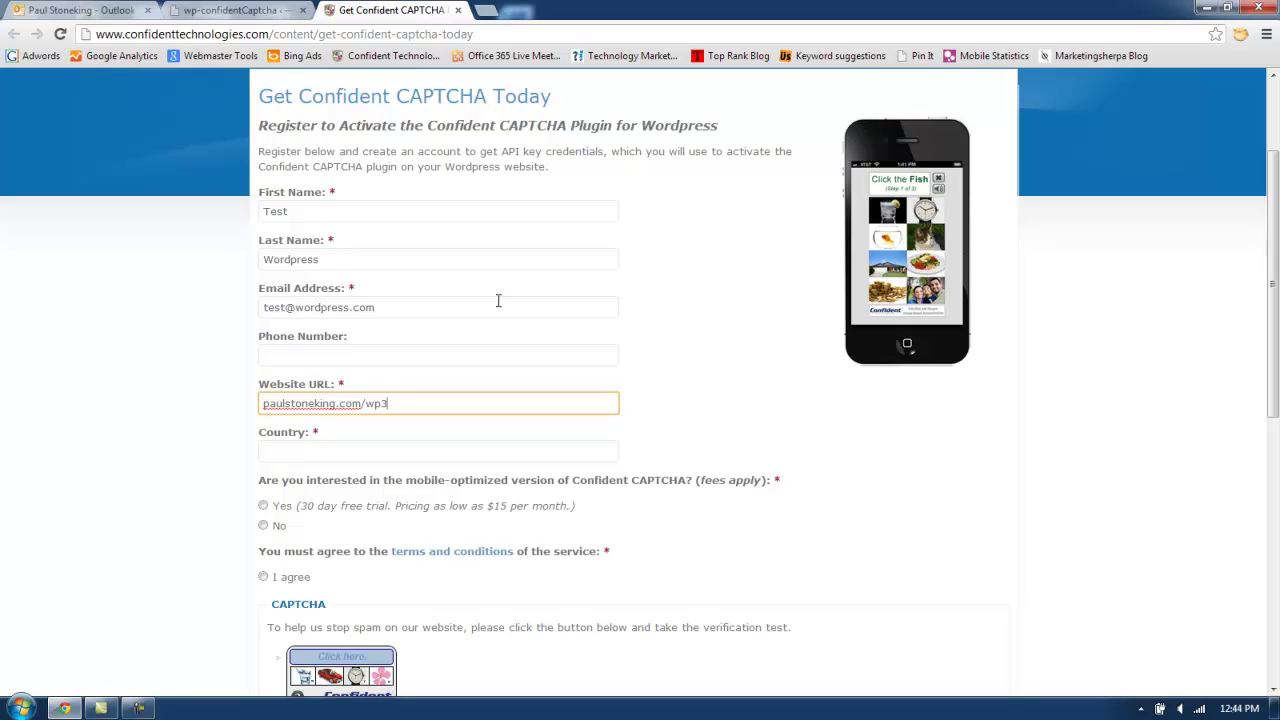
type("5")
key("Tab")
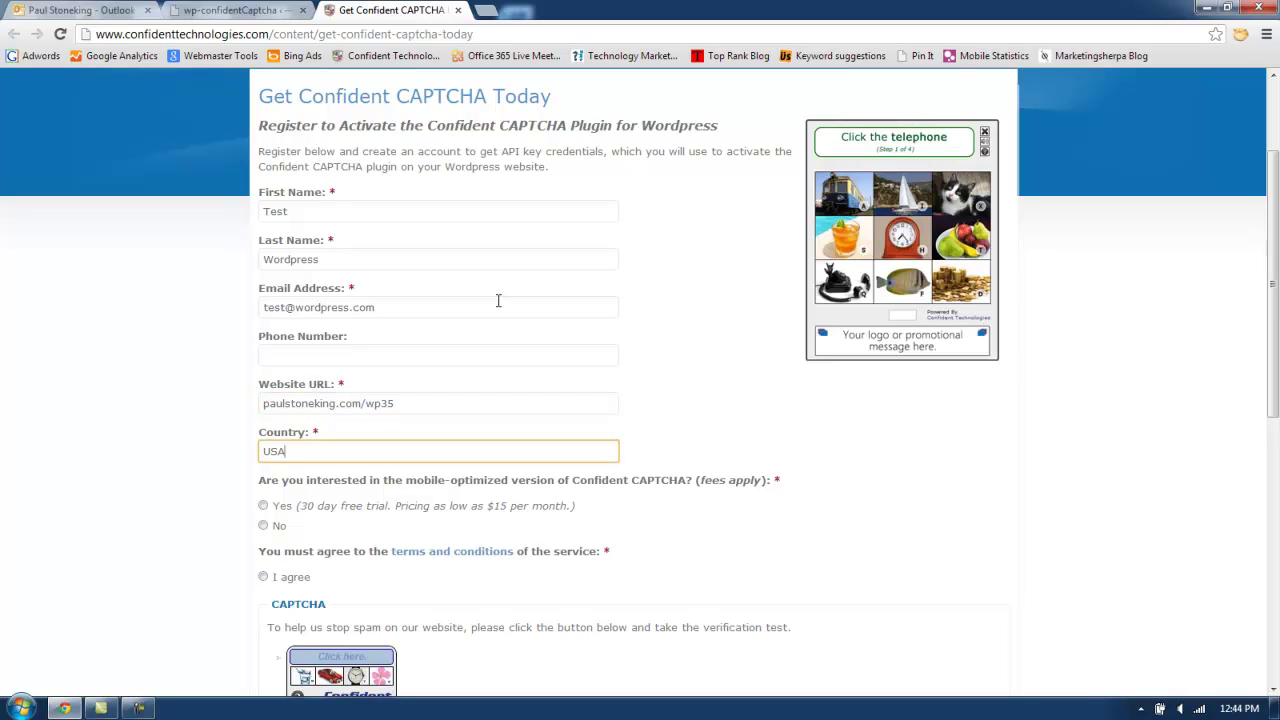
Accept the terms, choose Yes for the mobile-optimized version, and start the CAPTCHA.
scroll(526, 358, "down", 3)
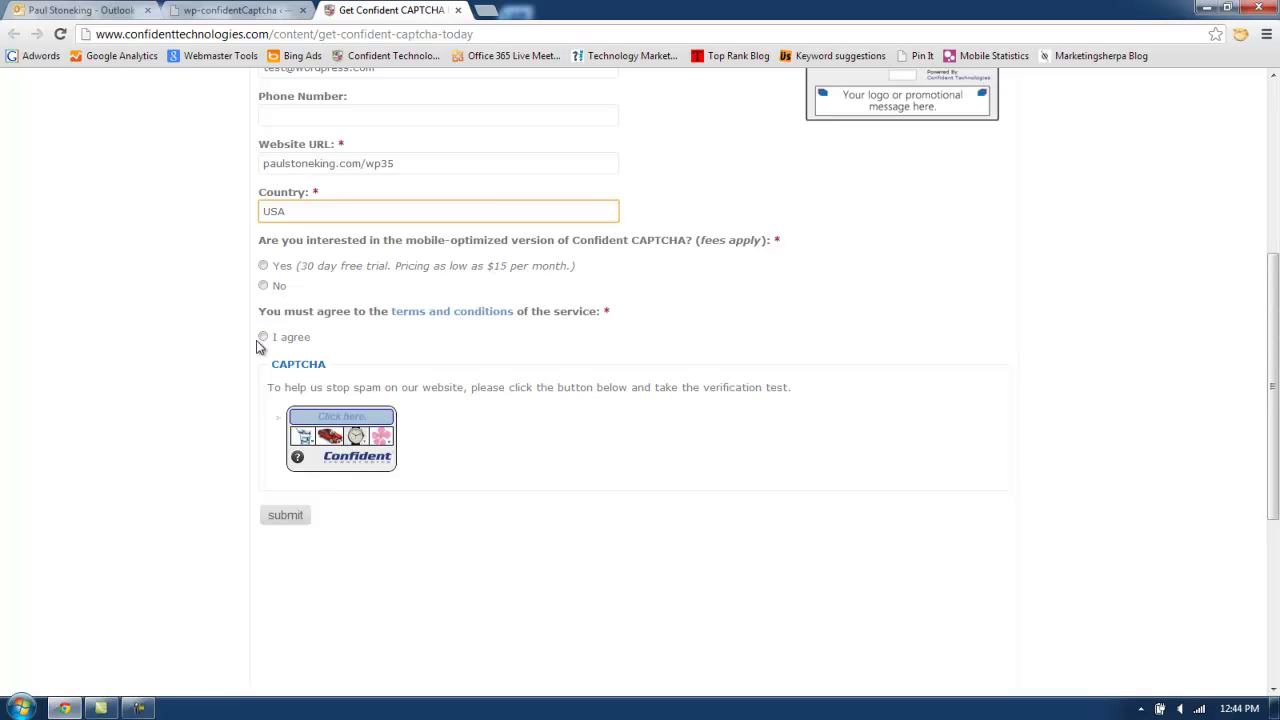
left_click(263, 338)
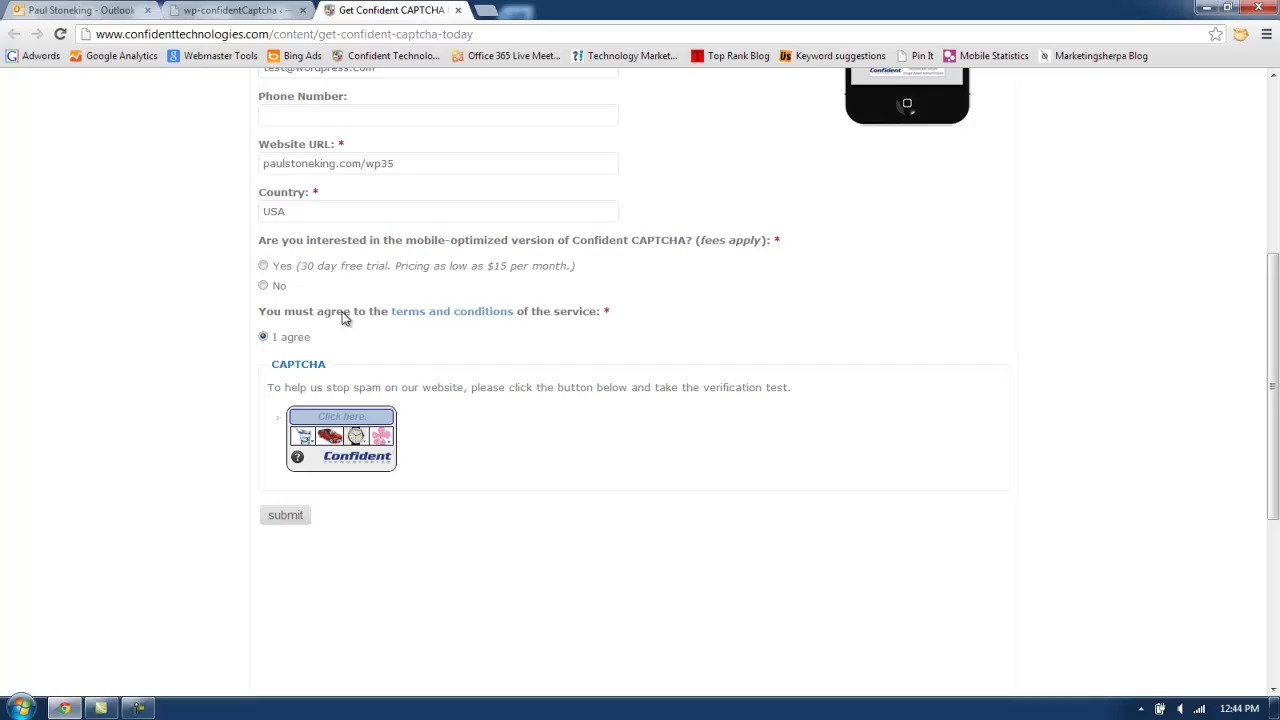
left_click(264, 268)
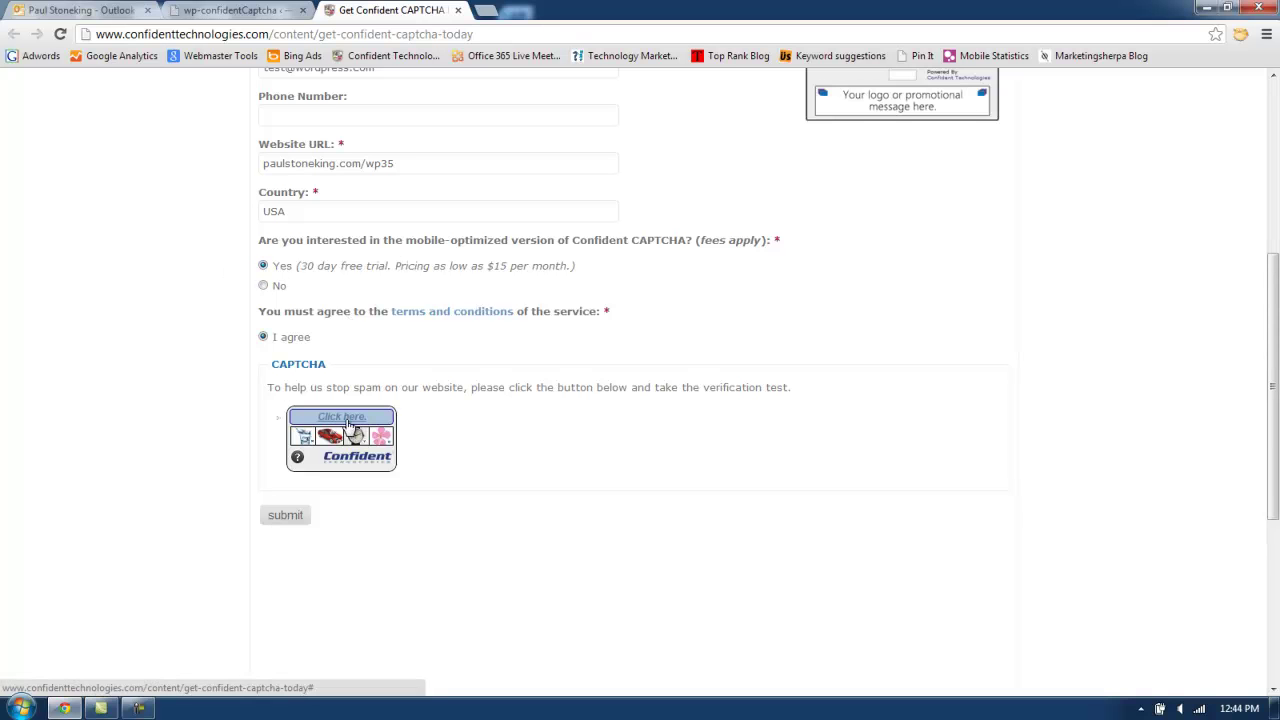
left_click(350, 420)
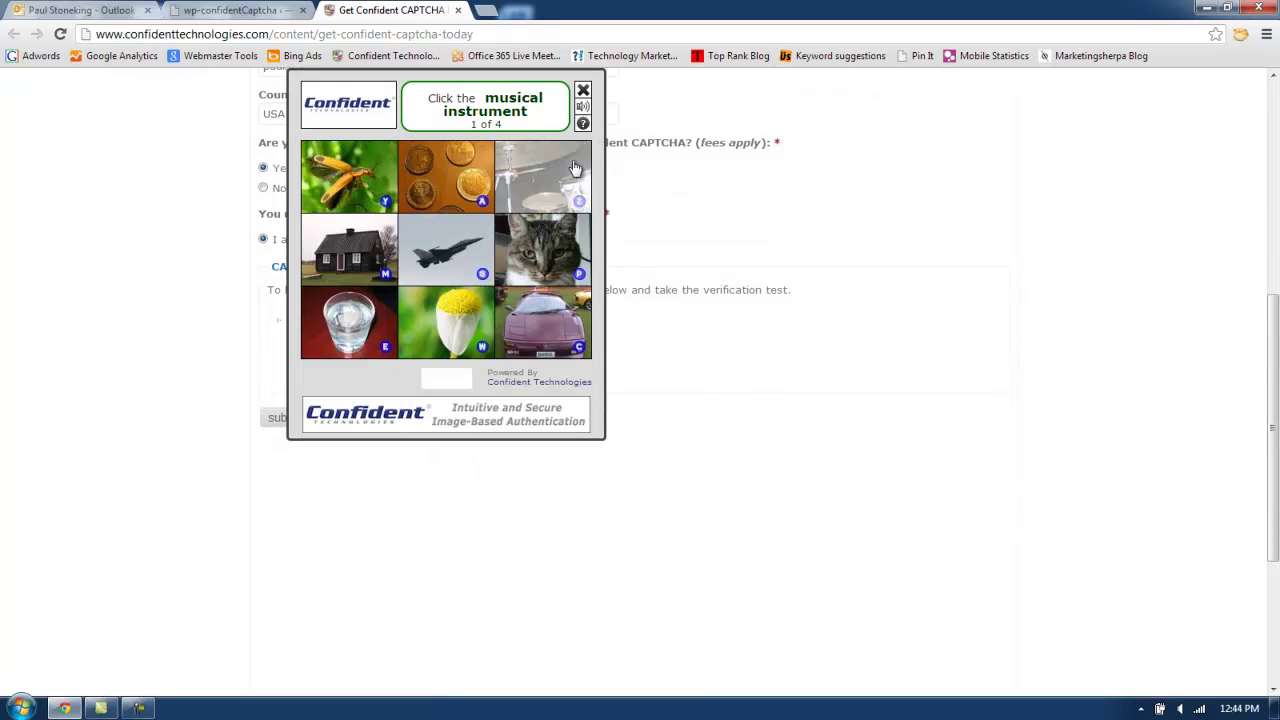
Solve the image CAPTCHA (instrument, cat, airplane, insect) and submit the form.
left_click(542, 178)
left_click(522, 253)
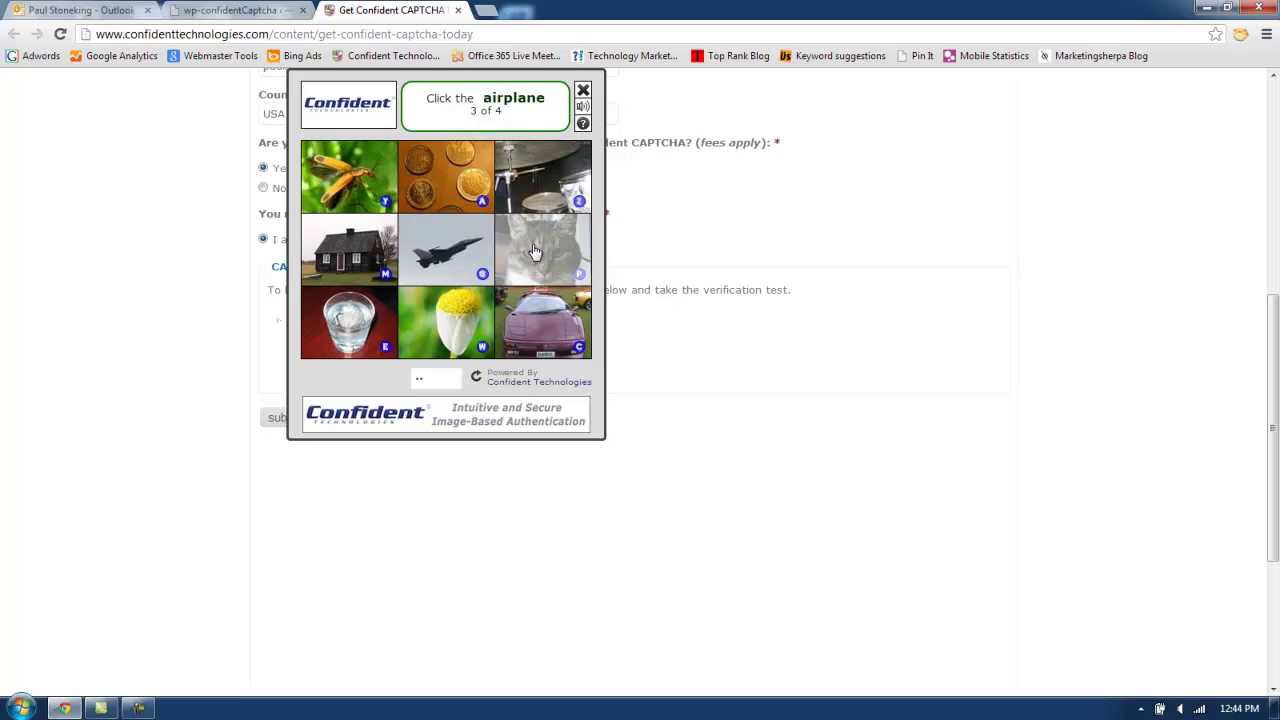
left_click(440, 250)
left_click(363, 202)
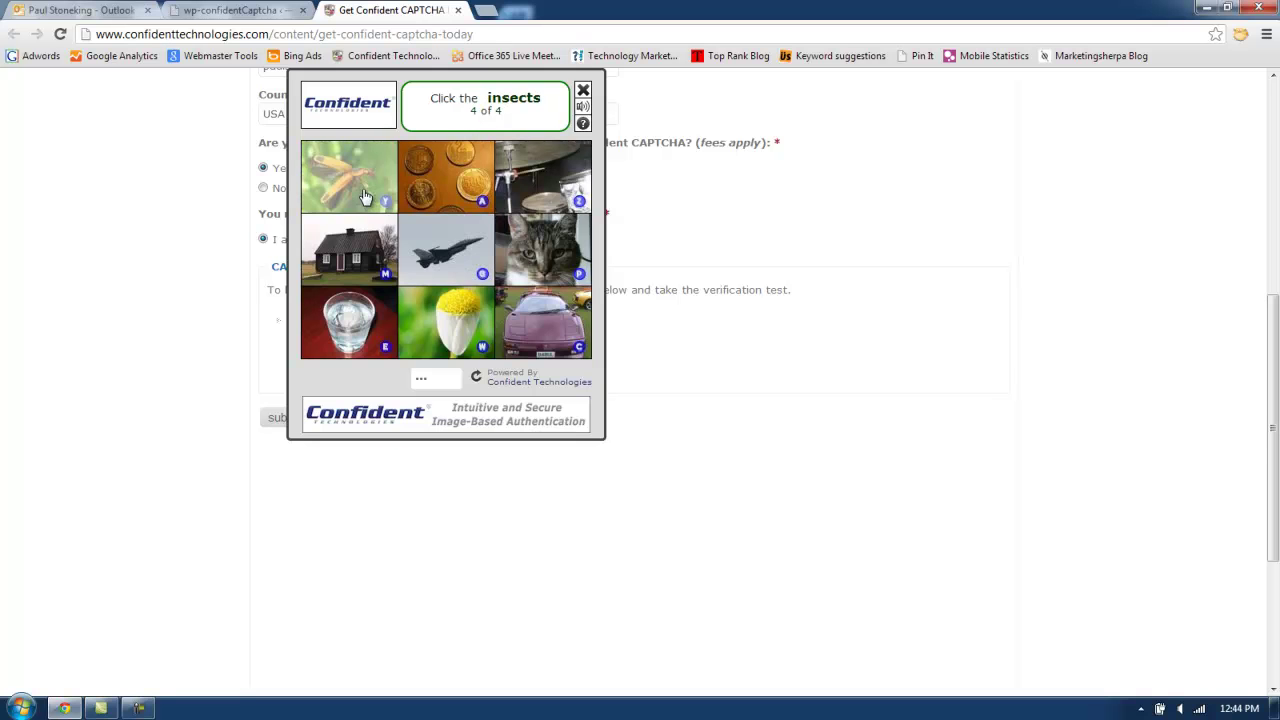
left_click(285, 418)
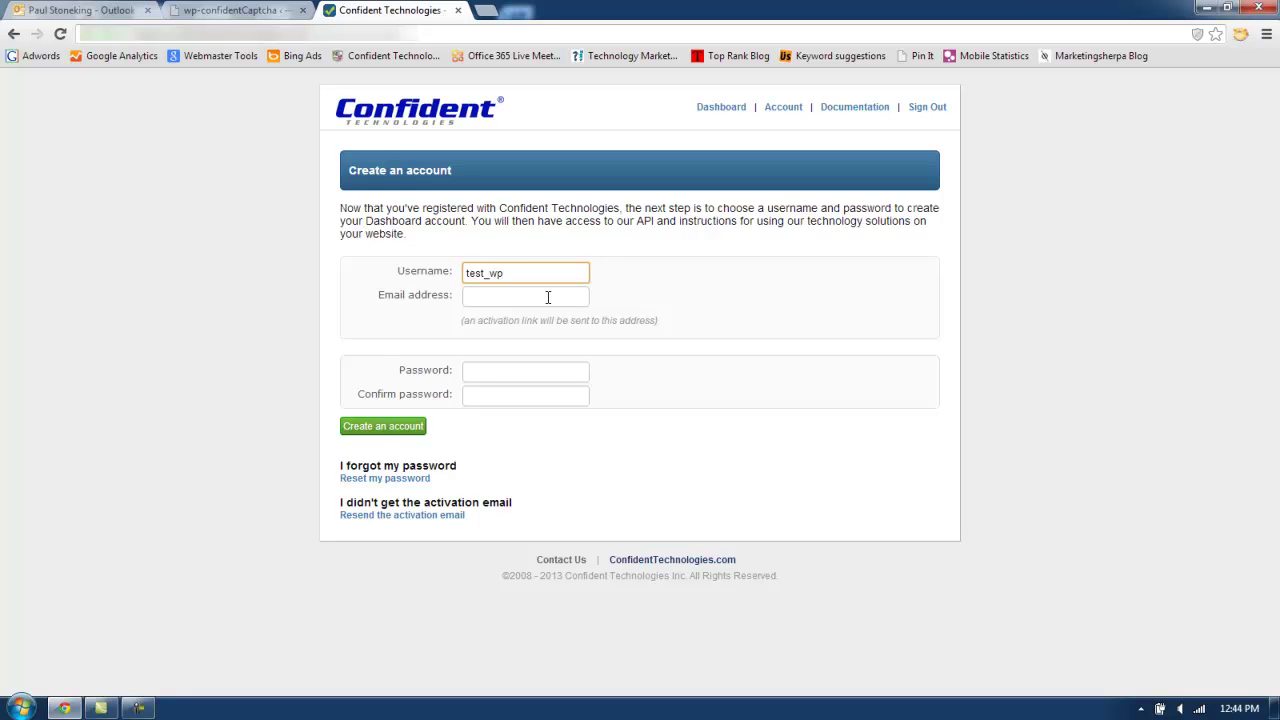
Create the dashboard account with an e-mail address and a confirmed password.
left_click(548, 297)
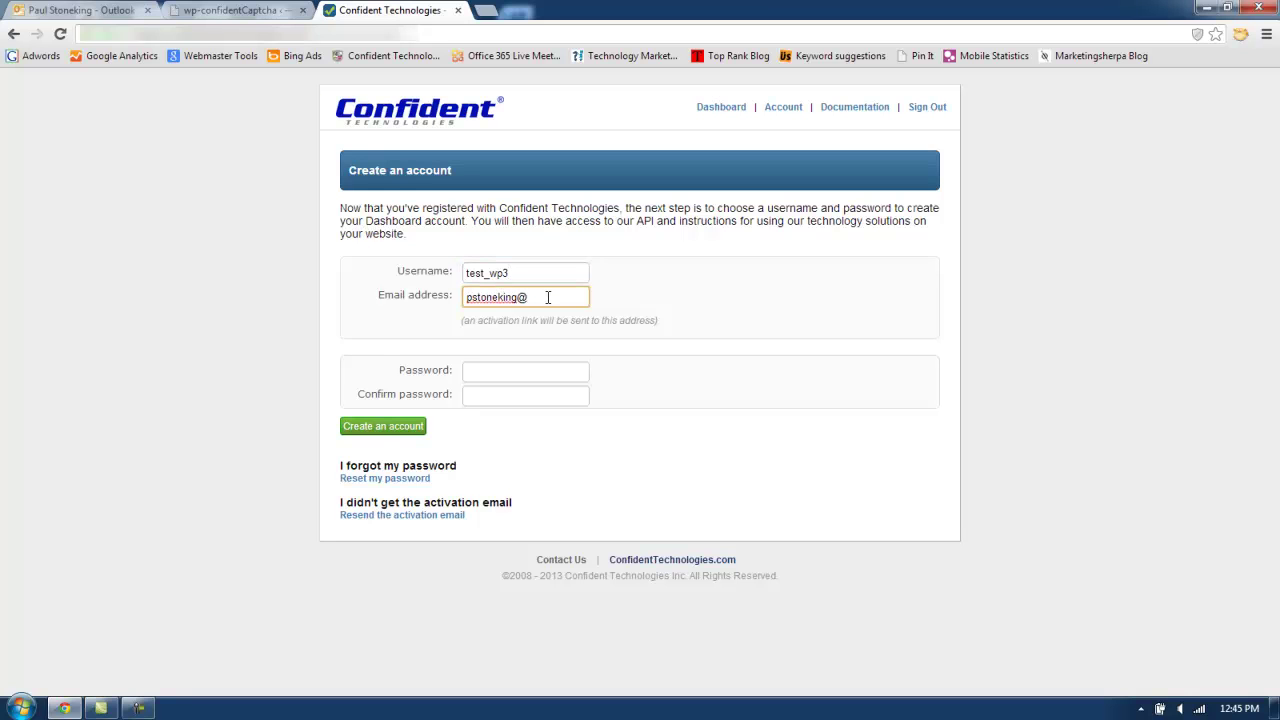
key("Tab")
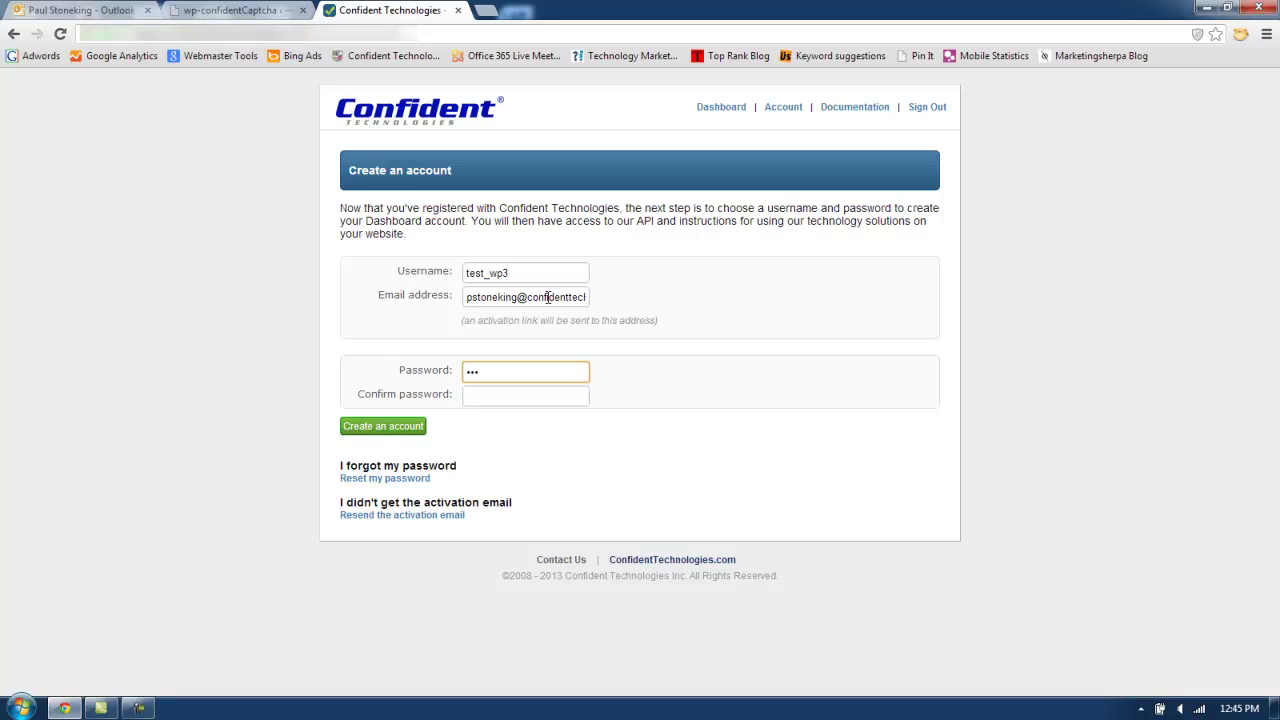
key("Tab")
type("••")
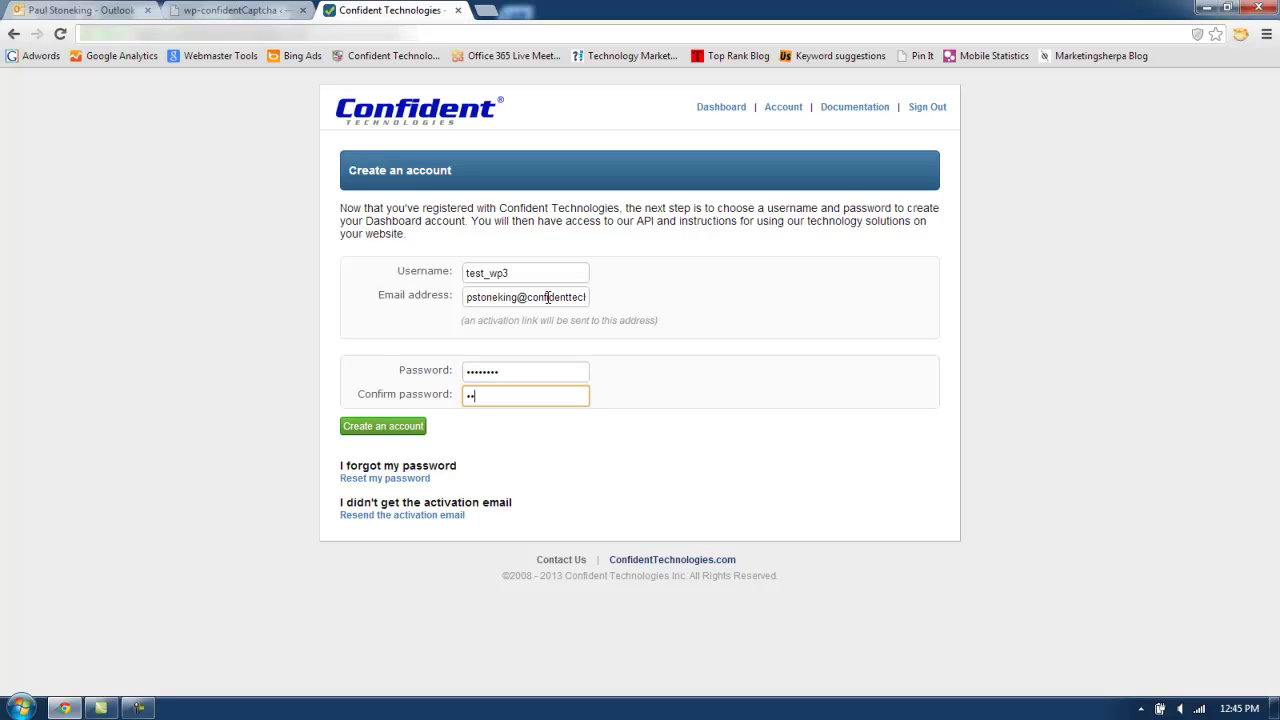
left_click(407, 428)
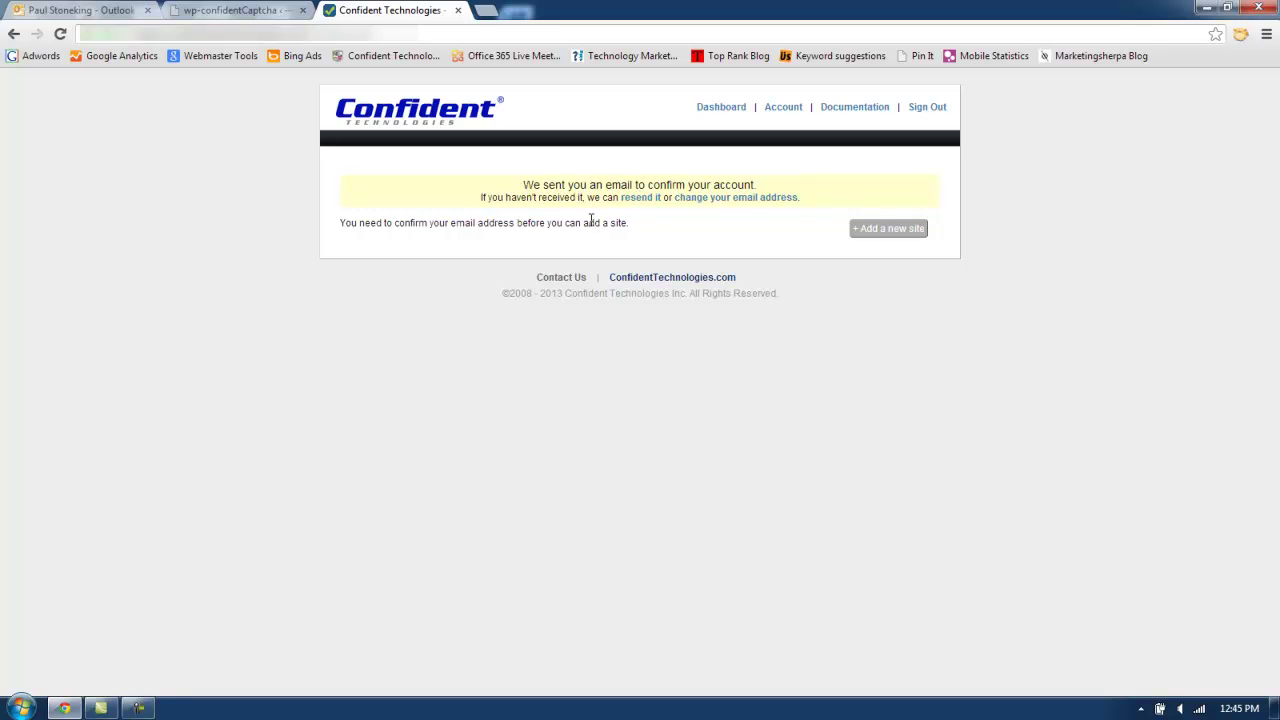
Open the activation email in Outlook and follow its activation link.
left_click(82, 12)
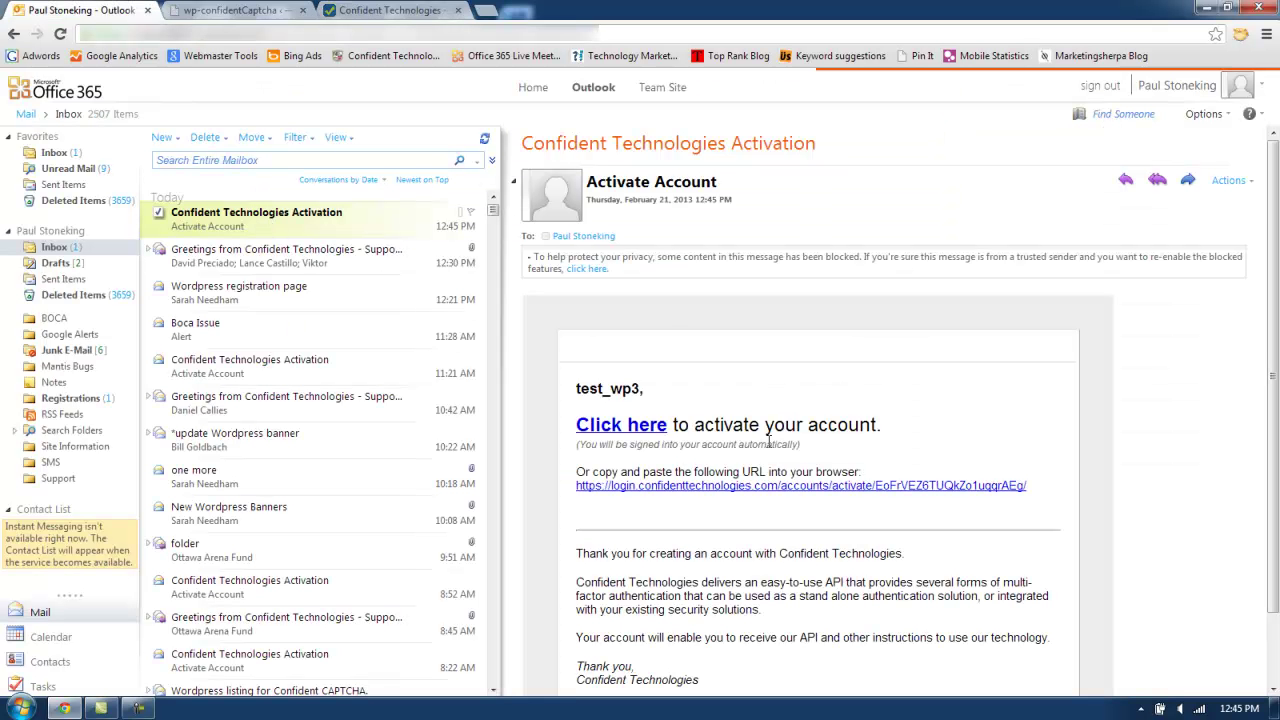
left_click(632, 428)
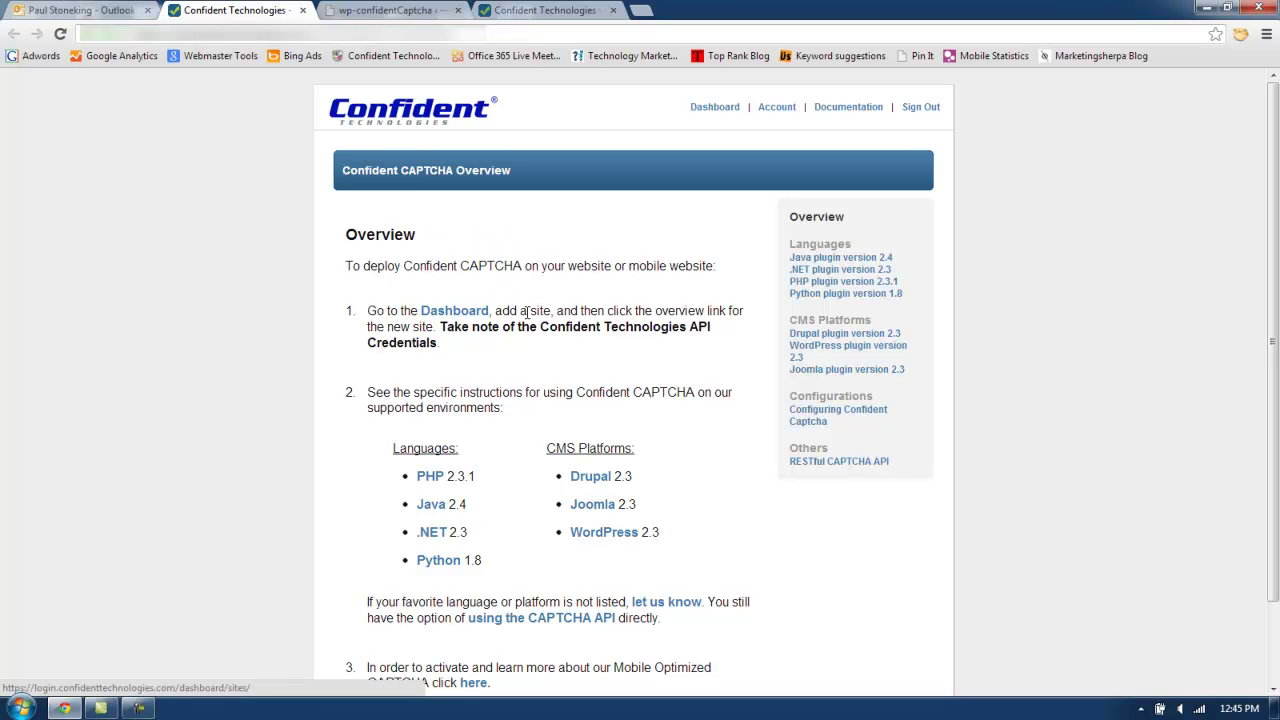
Add a site named 'wordpress_test' on the dashboard and open its credentials Overview.
left_click(452, 316)
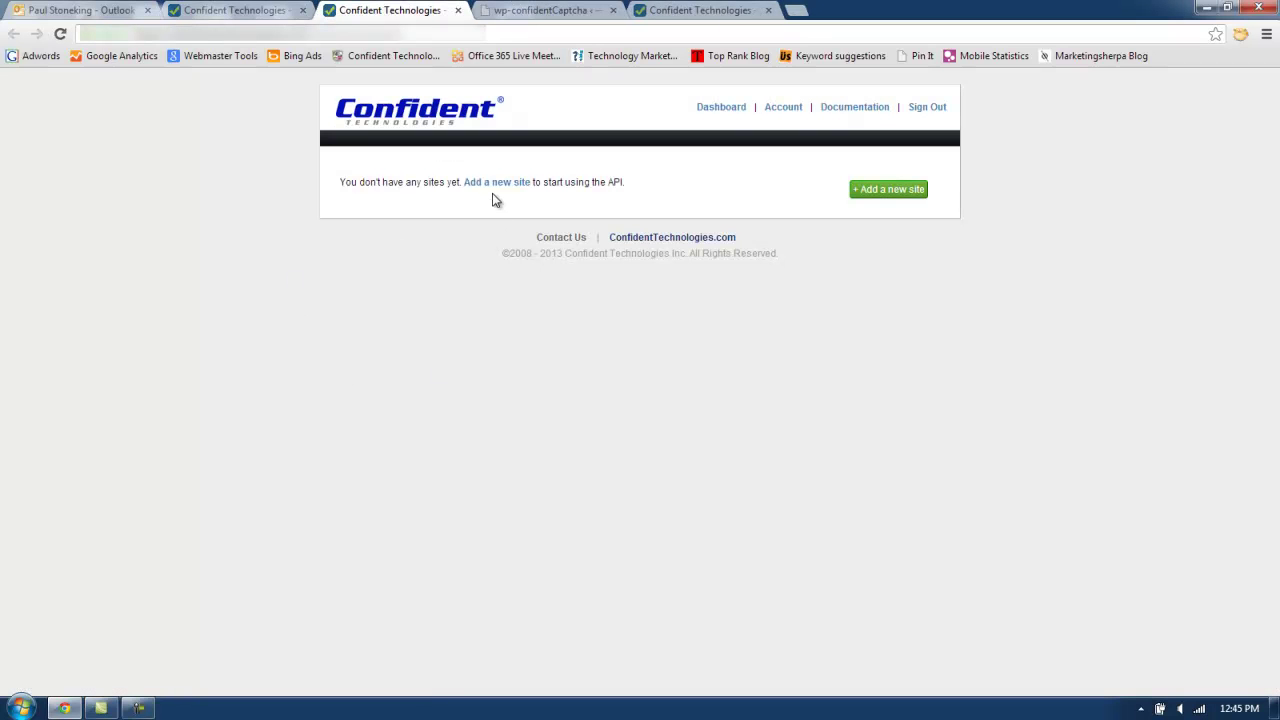
left_click(497, 184)
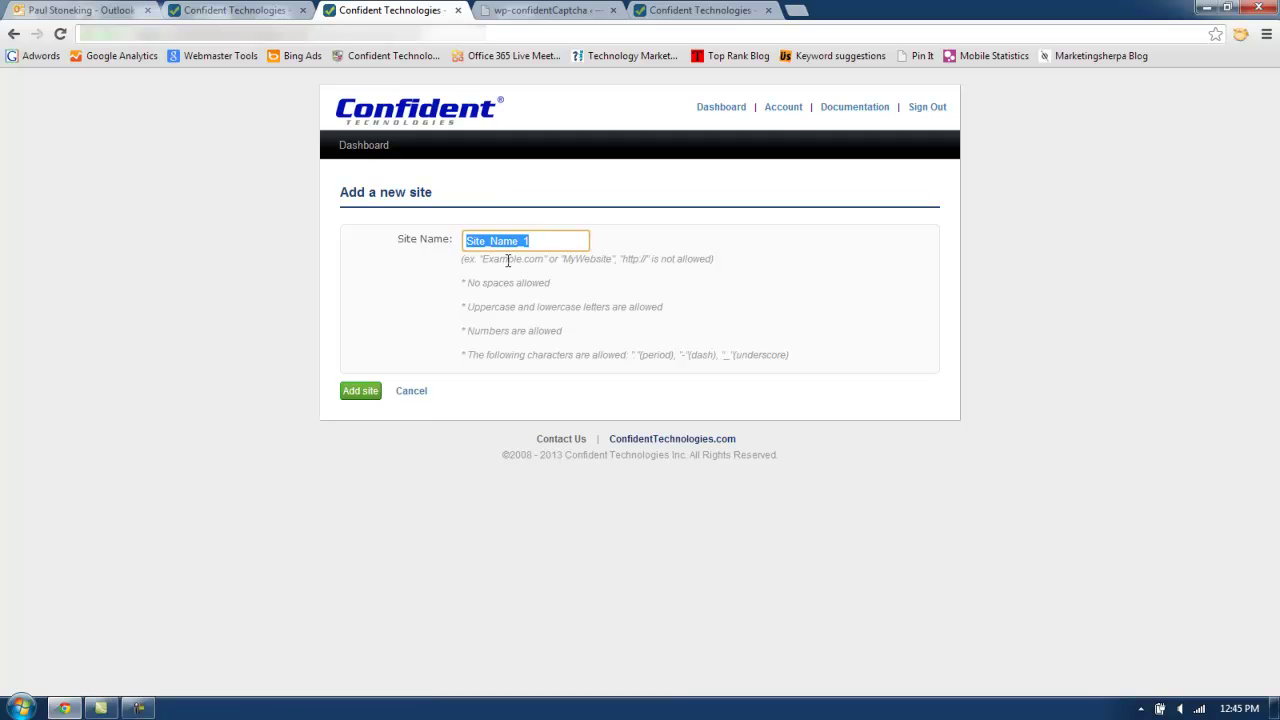
type("wordpress_test")
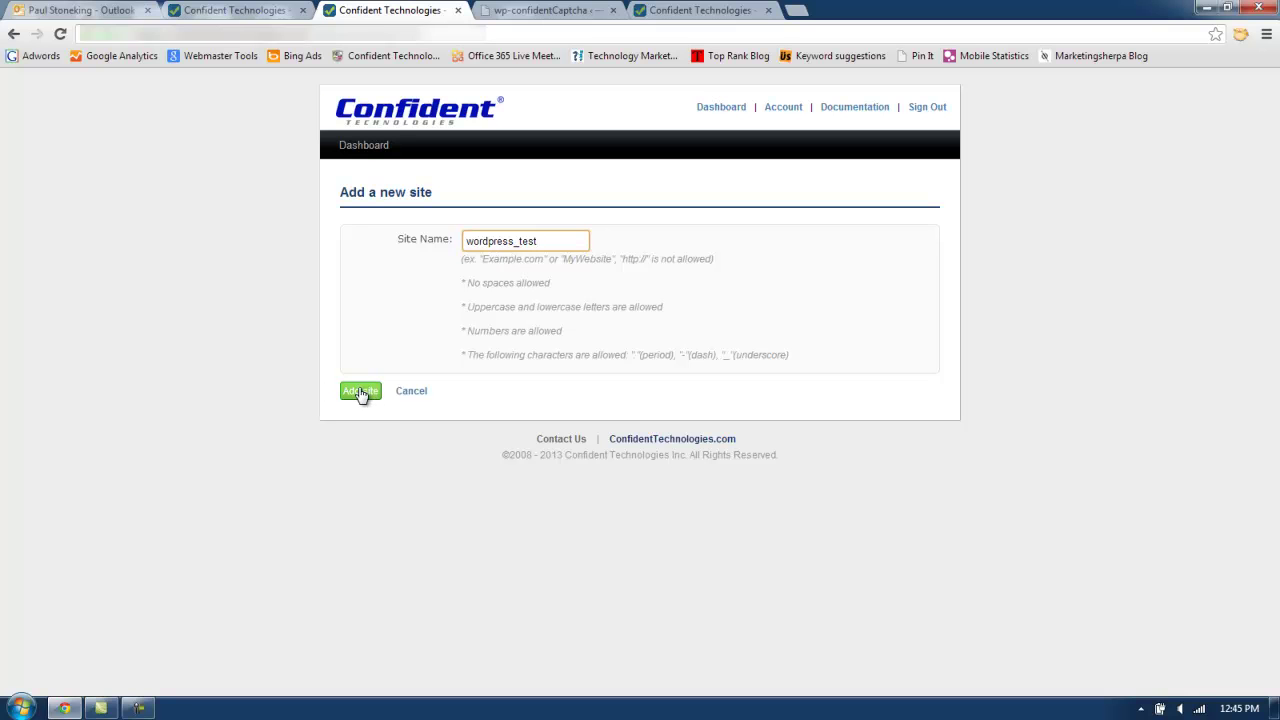
left_click(361, 392)
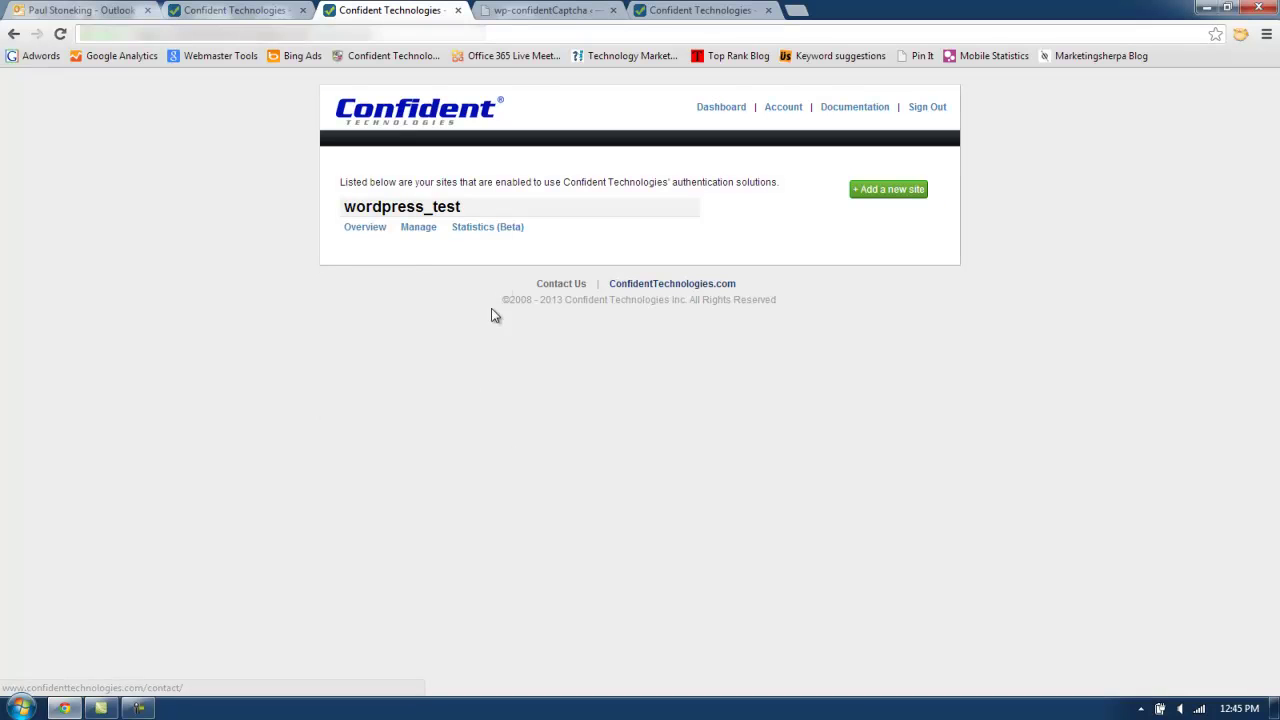
left_click(366, 230)
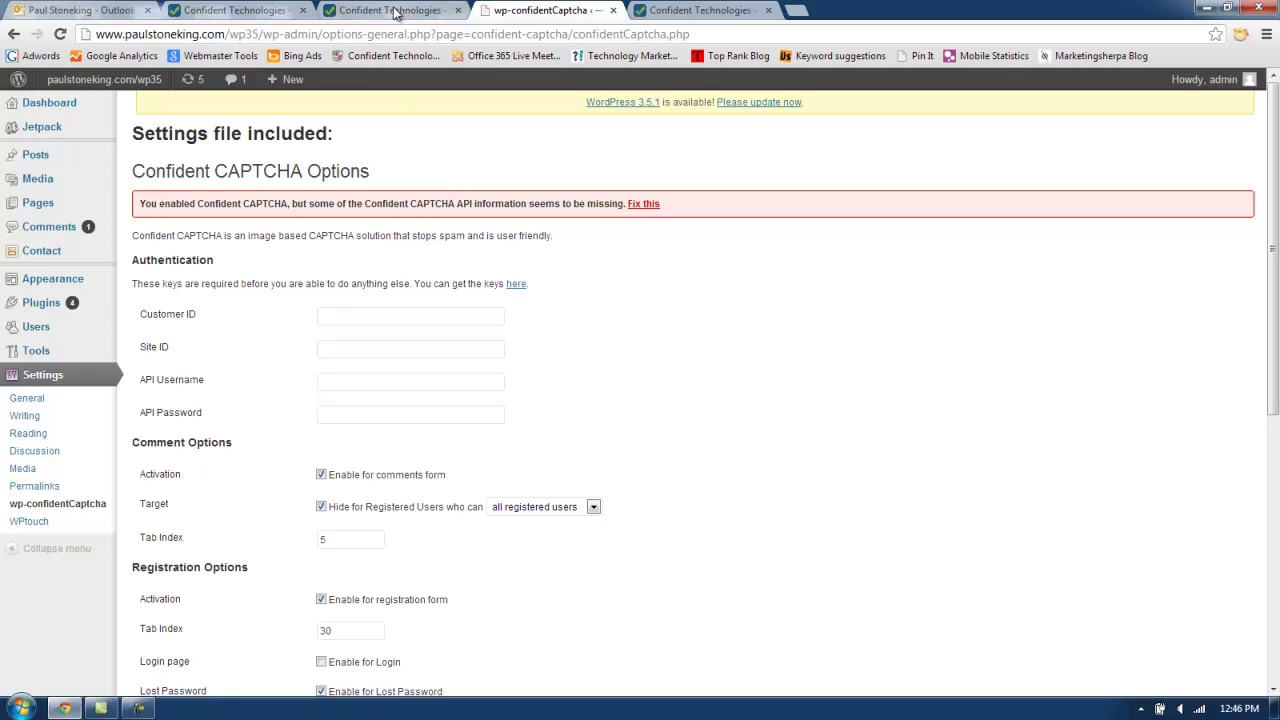
Copy the Customer ID from the Confident Technologies credentials page into the Customer ID field.
left_click(394, 13)
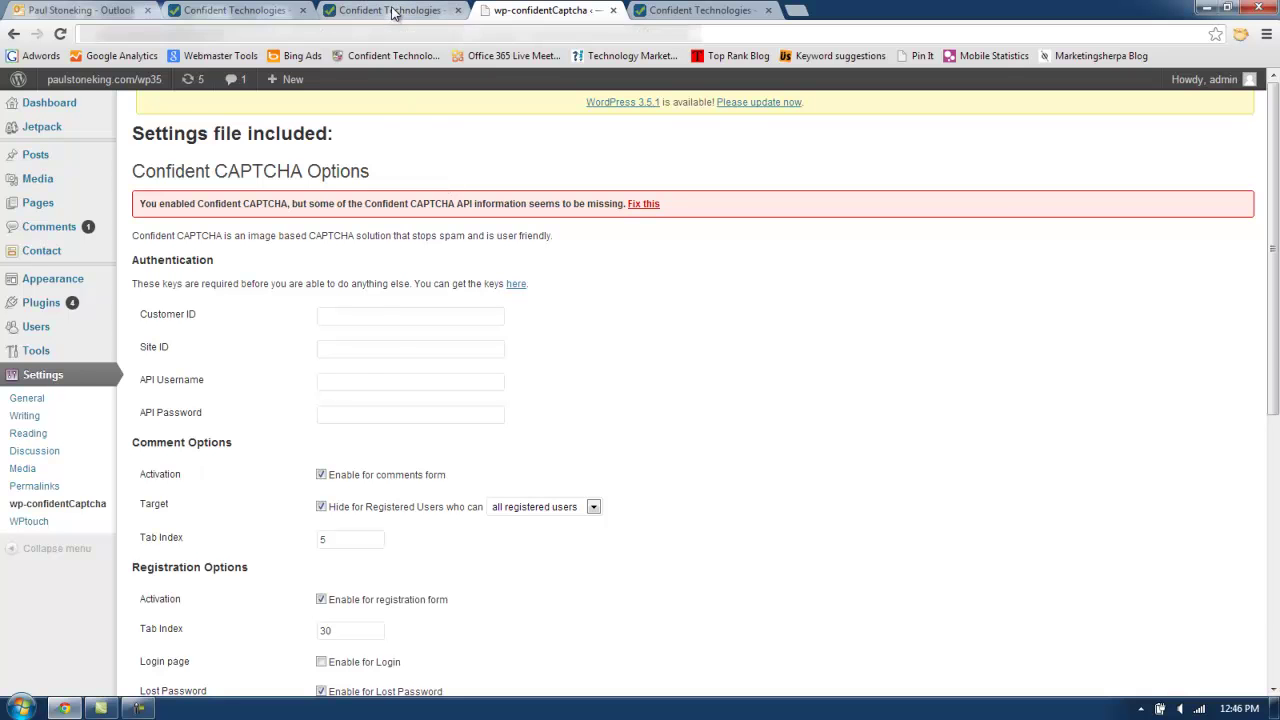
left_click_drag(458, 367, 335, 363)
key("ctrl+c")
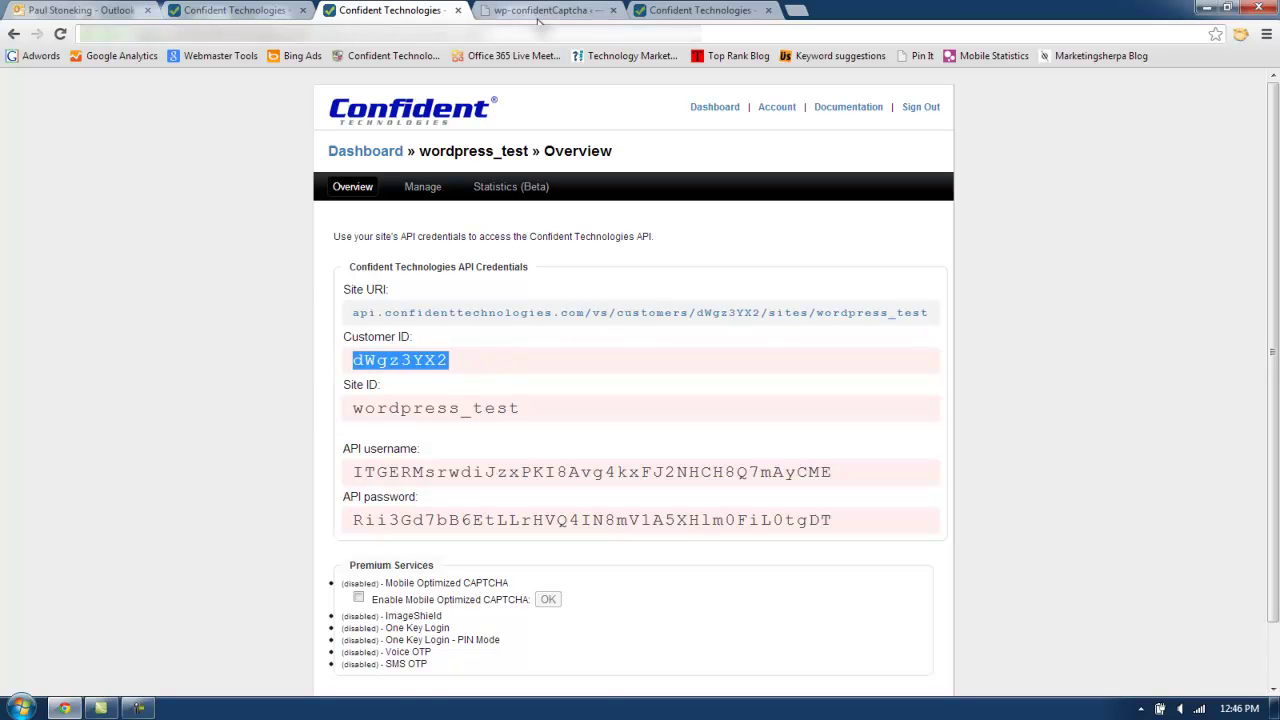
left_click(544, 13)
left_click(368, 318)
key("ctrl+v")
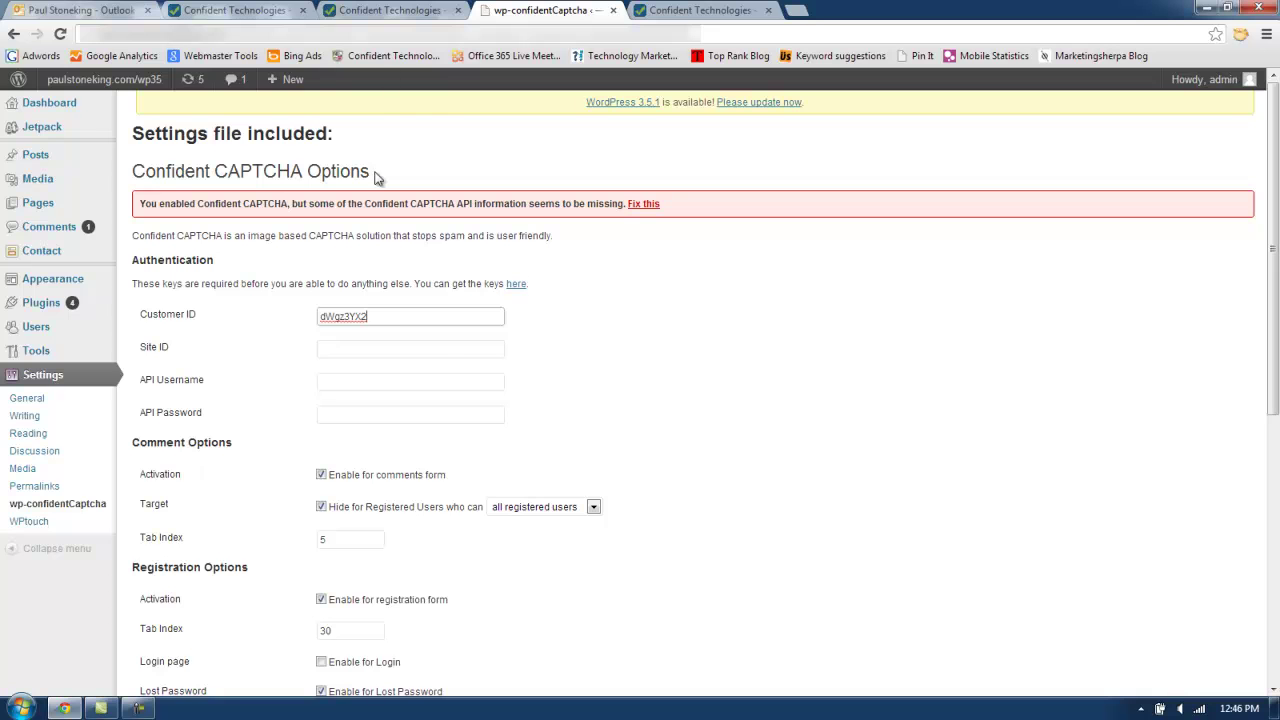
Copy the Site ID from the credentials page into the Site ID field.
left_click(385, 18)
left_click_drag(526, 408, 344, 405)
key("ctrl+c")
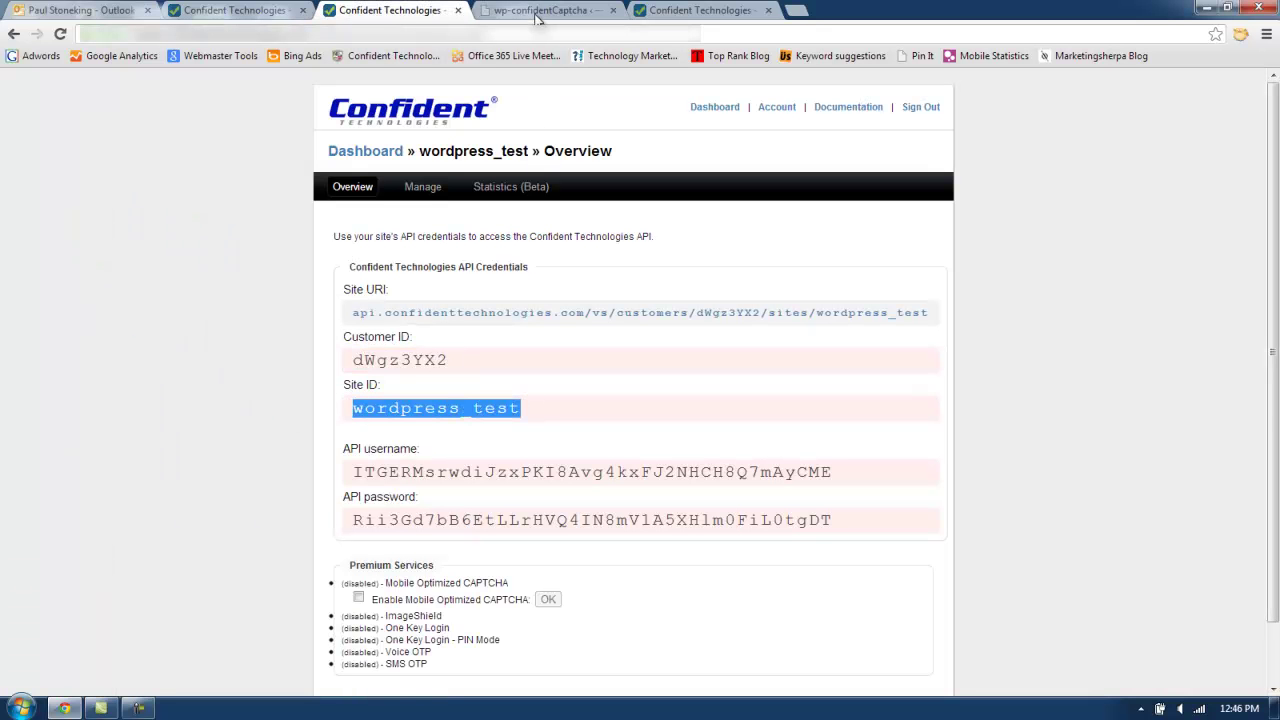
left_click(540, 13)
left_click(407, 356)
key("ctrl+v")
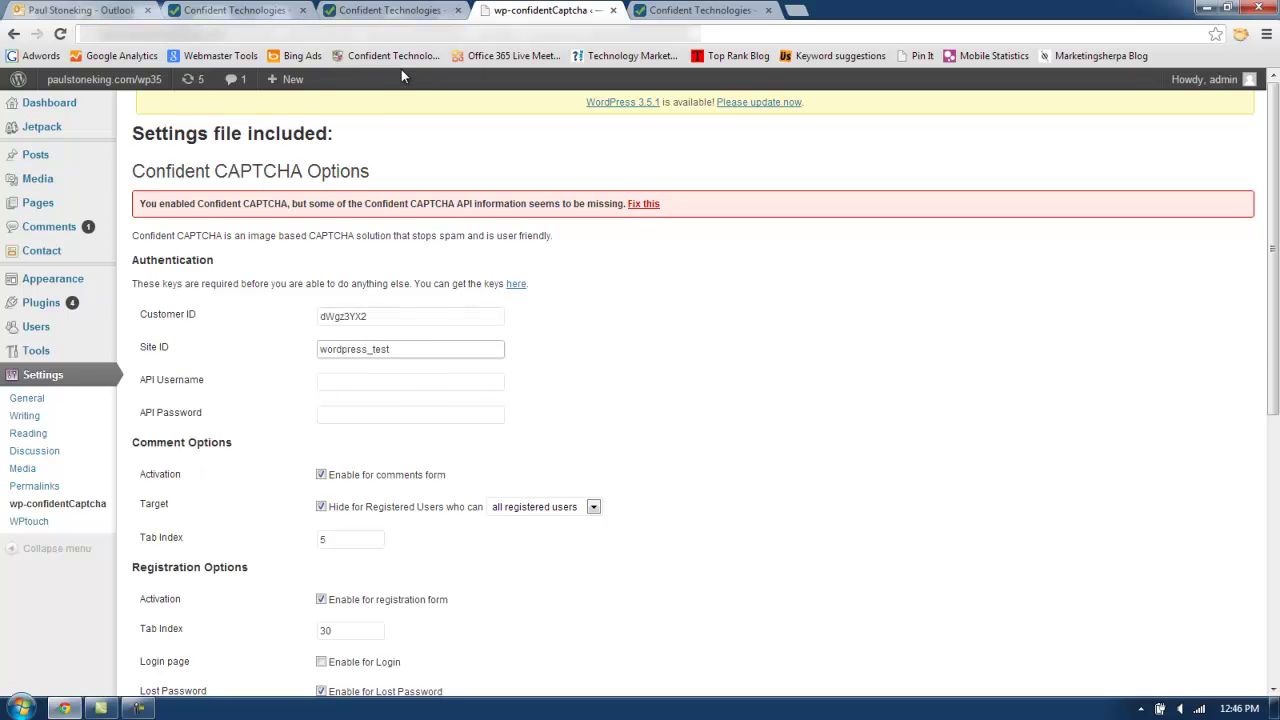
Copy the API username from the credentials page into the API Username field.
left_click(390, 12)
left_click_drag(832, 472, 262, 472)
key("ctrl+c")
left_click(563, 12)
left_click(365, 387)
key("ctrl+v")
Copy the API password from the credentials page into the API Password field.
left_click(395, 11)
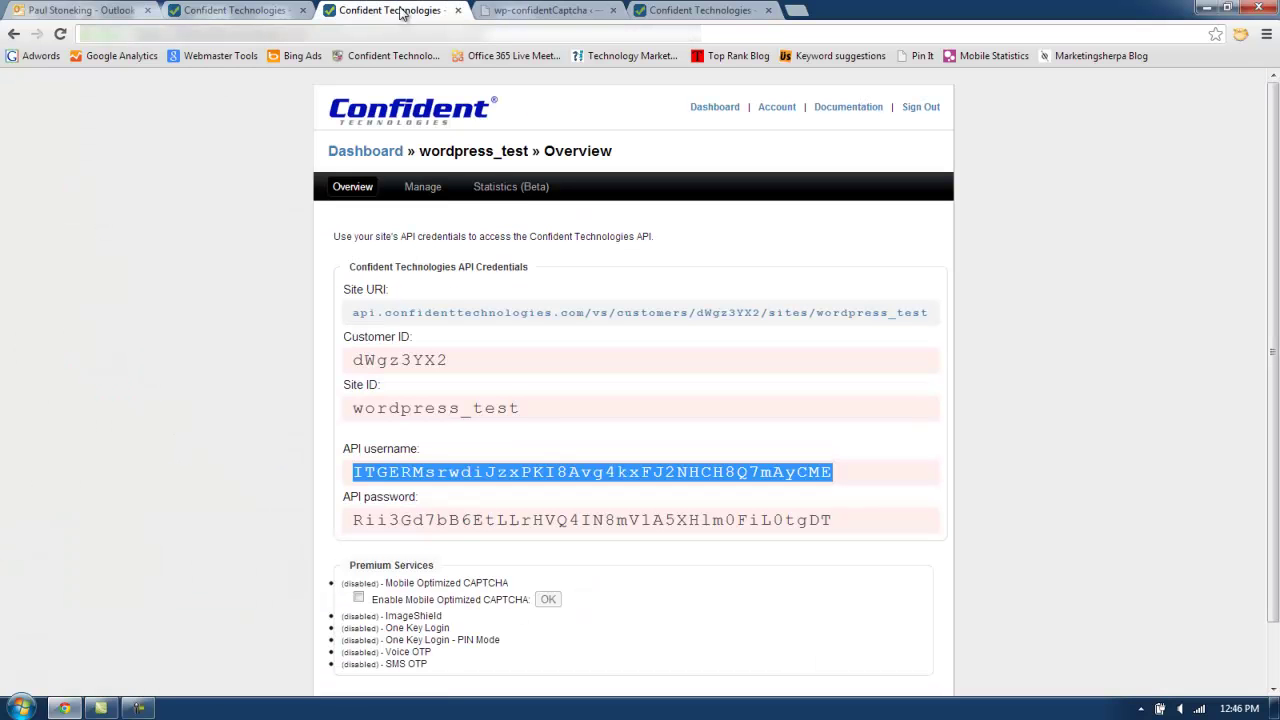
left_click_drag(833, 518, 352, 522)
left_click(555, 12)
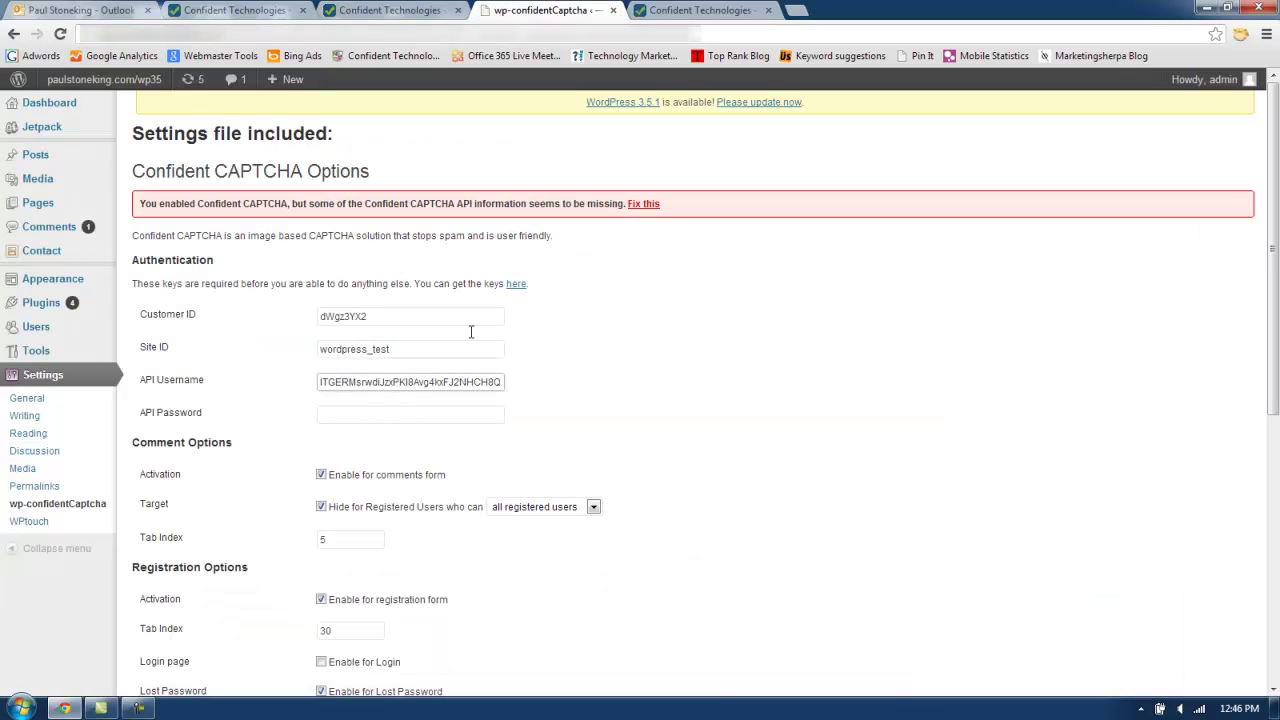
left_click(386, 413)
key("ctrl+v")
left_click(737, 401)
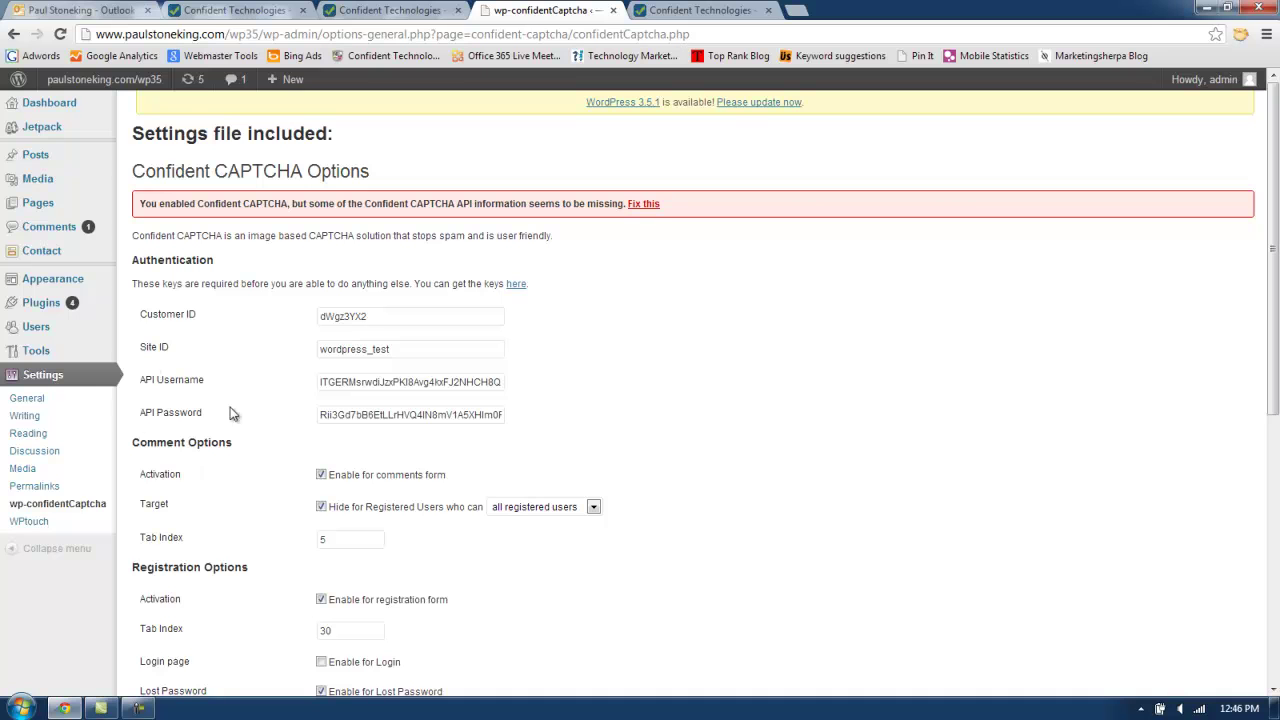
Save the Confident CAPTCHA options page with the Save Confident CAPTCHA Changes button.
scroll(929, 437, "down", 3)
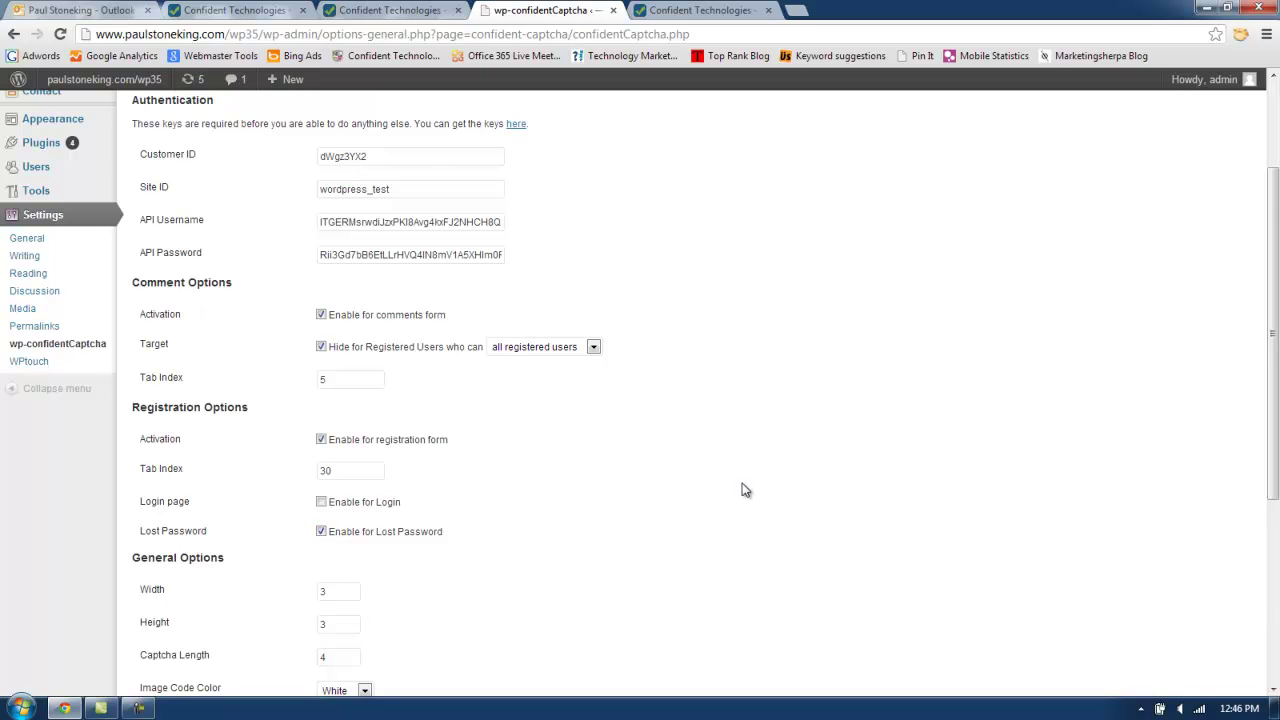
scroll(743, 490, "down", 2)
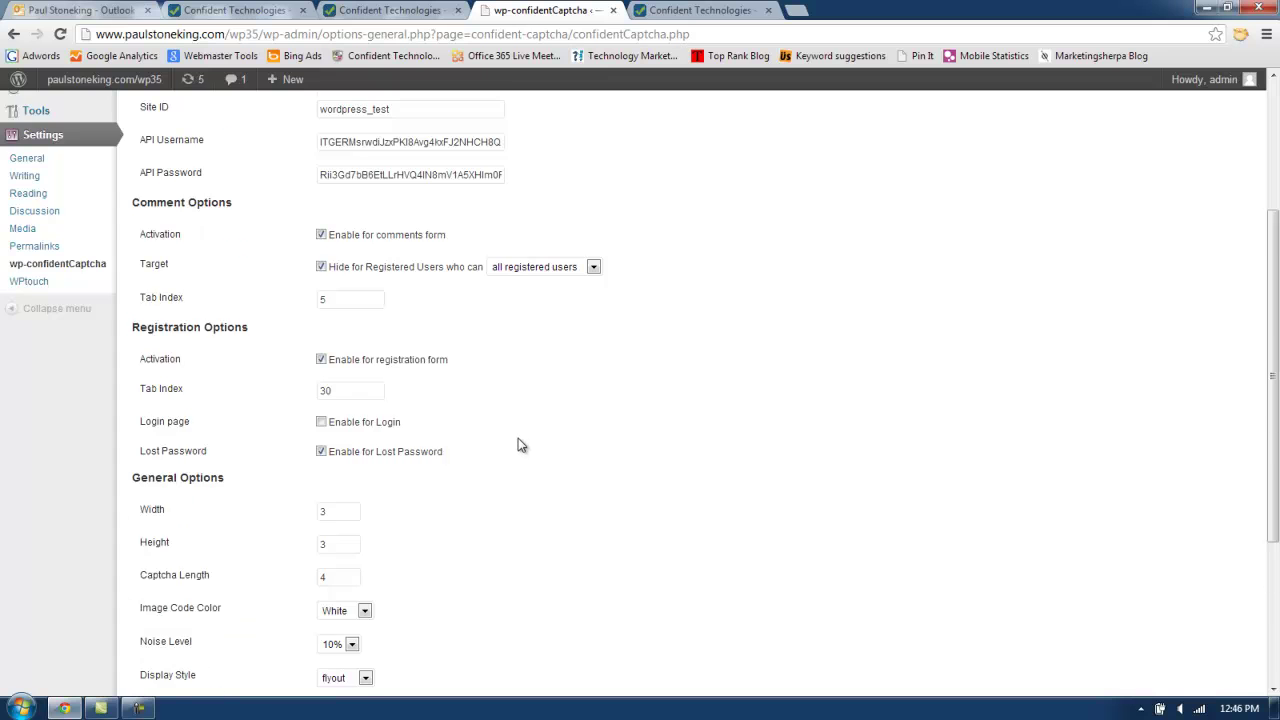
scroll(515, 436, "down", 2)
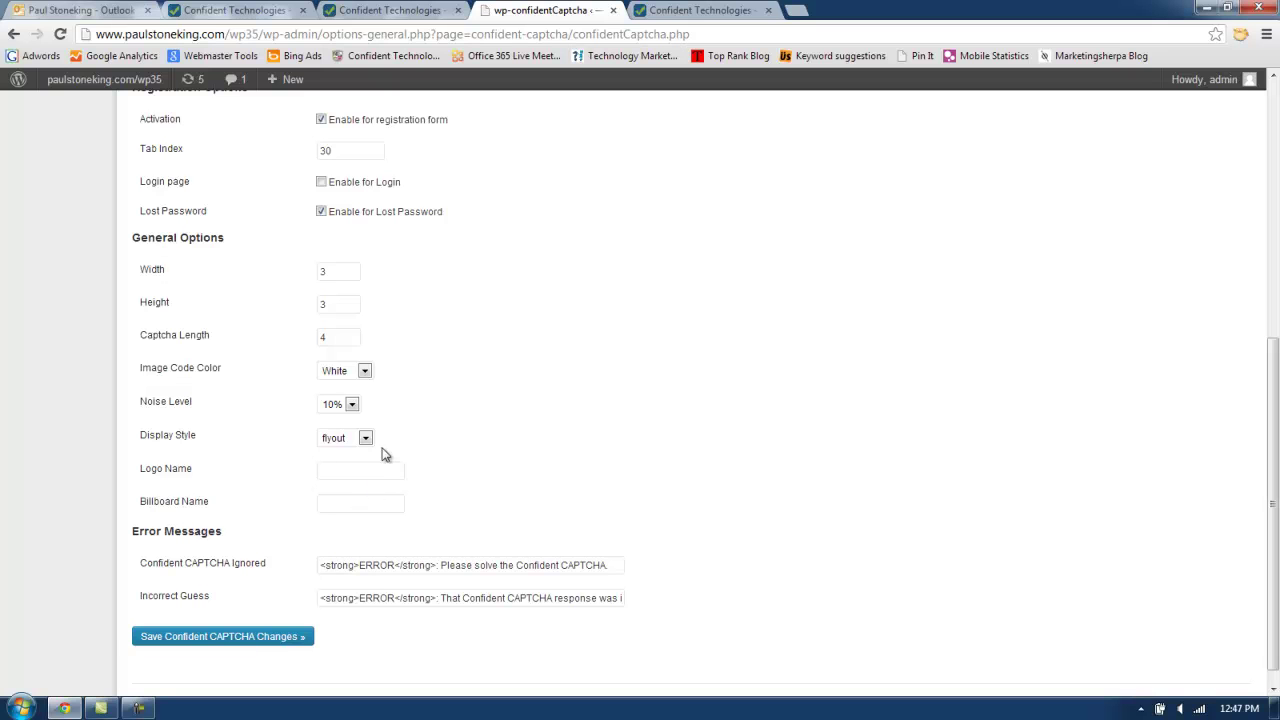
left_click(200, 641)
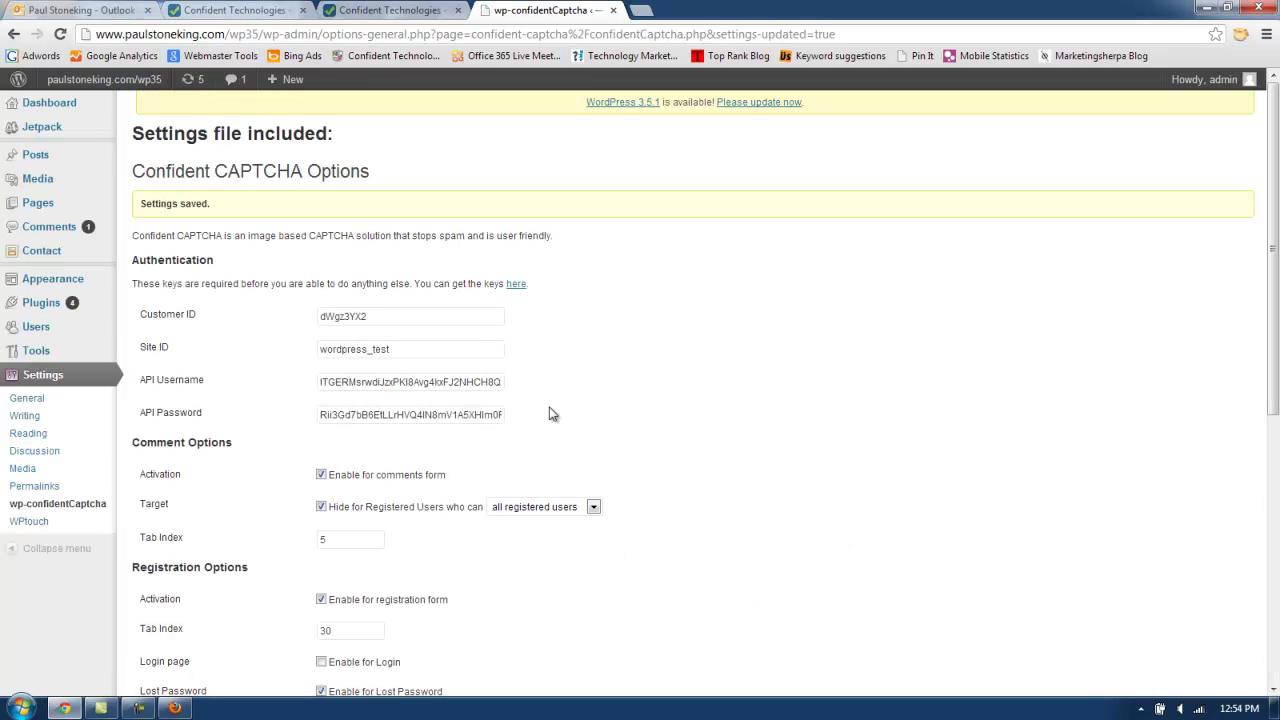
On the Firefox registration form, open the Confident CAPTCHA image challenge, then close it.
left_click(172, 709)
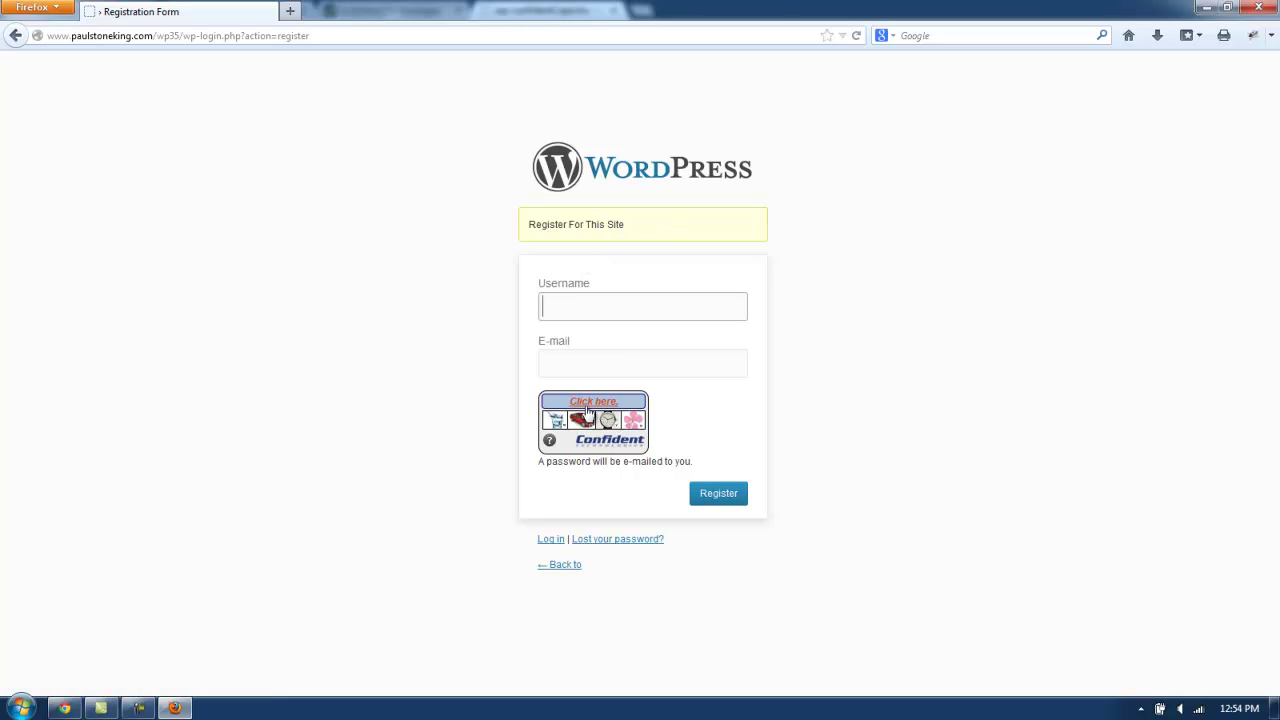
left_click(592, 401)
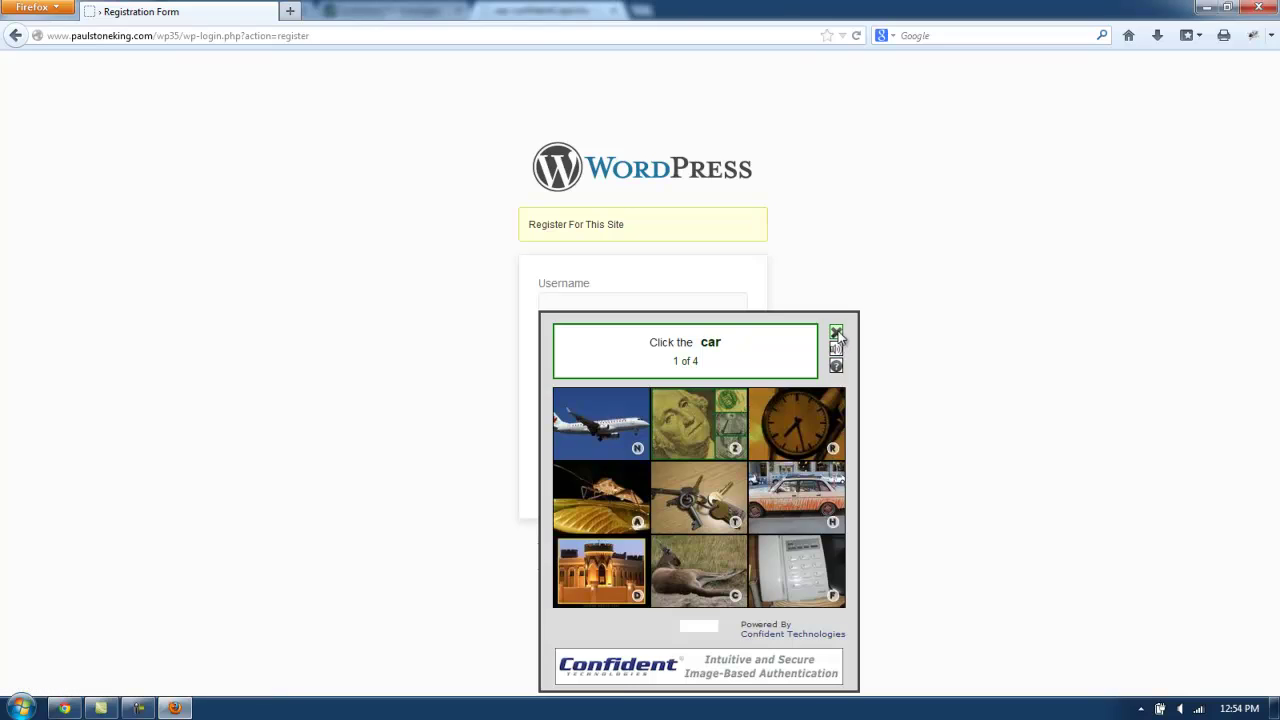
left_click(836, 332)
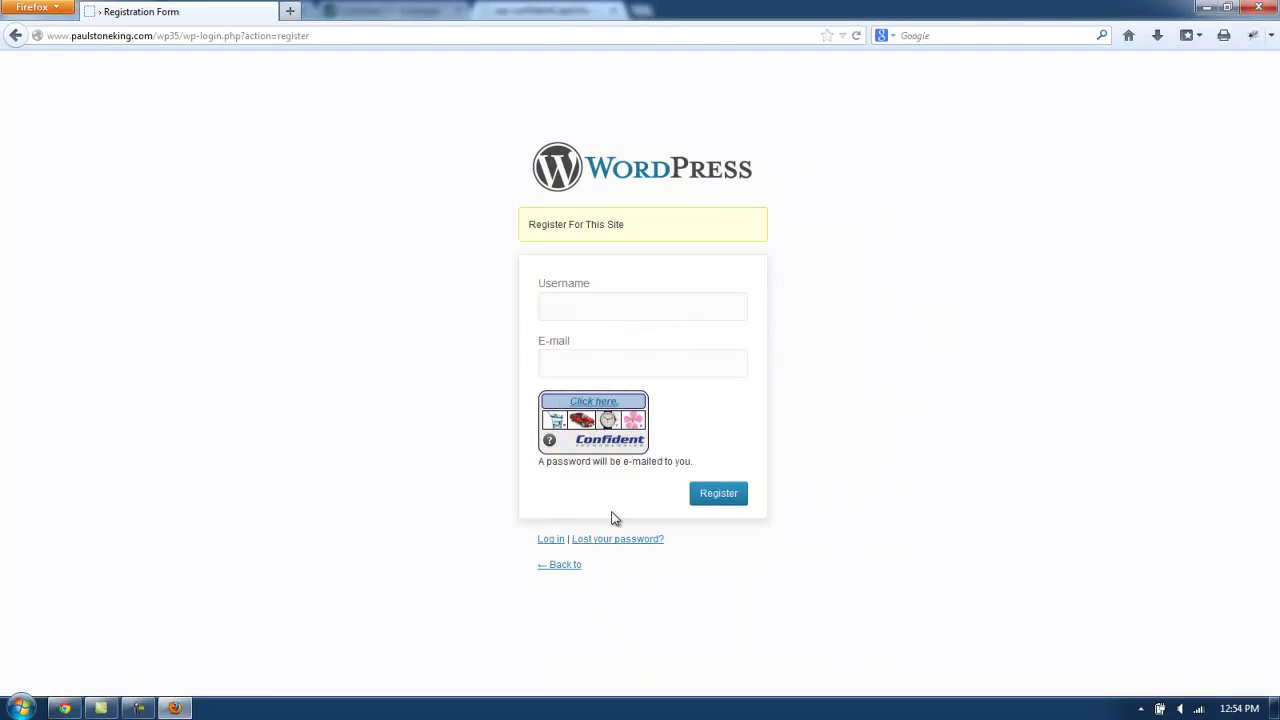